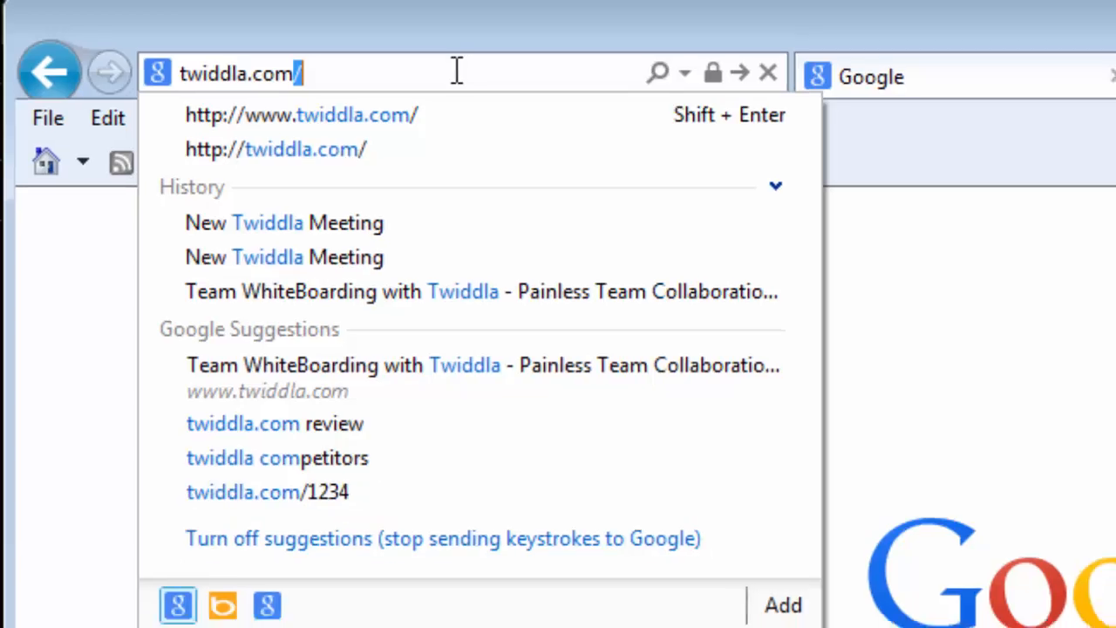
Go to twiddla.com and start a new meeting
key("Return")
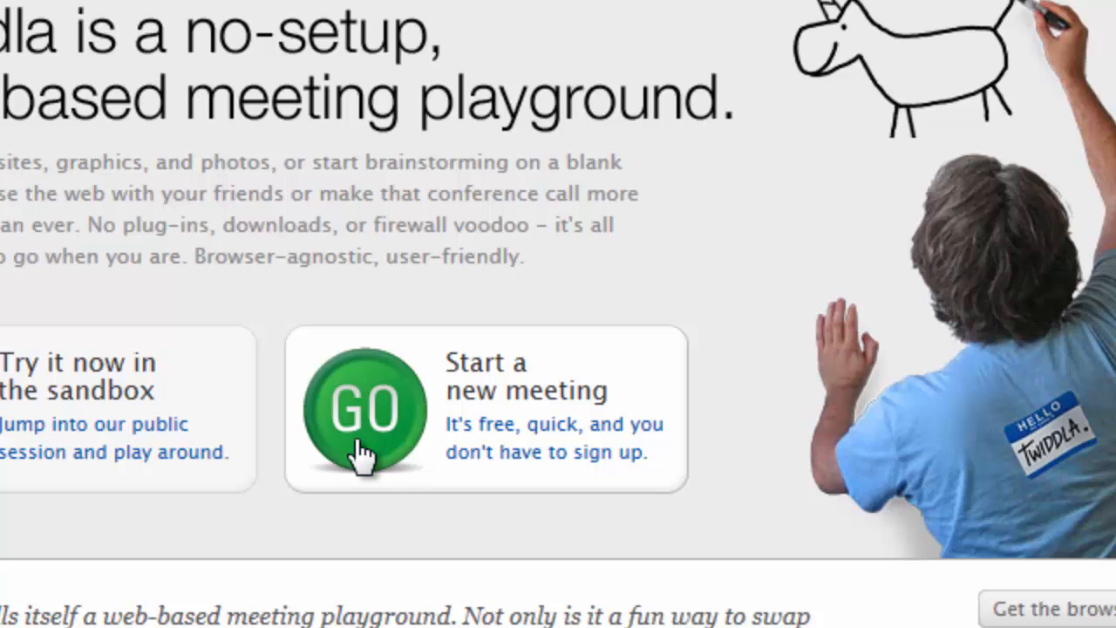
left_click(361, 453)
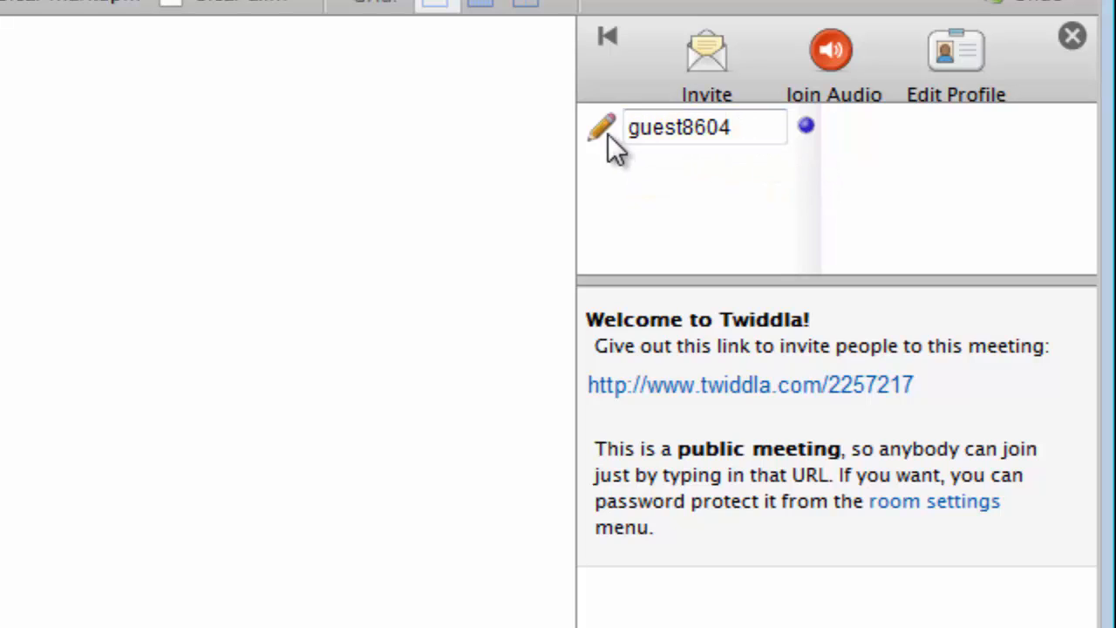
Replace the guest name in the meeting's participant list with "Mr. Teacher"
left_click(740, 125)
key("BackSpace")
key("BackSpace")
key("BackSpace")
key("BackSpace")
key("BackSpace")
key("BackSpace")
key("BackSpace")
key("BackSpace")
key("BackSpace")
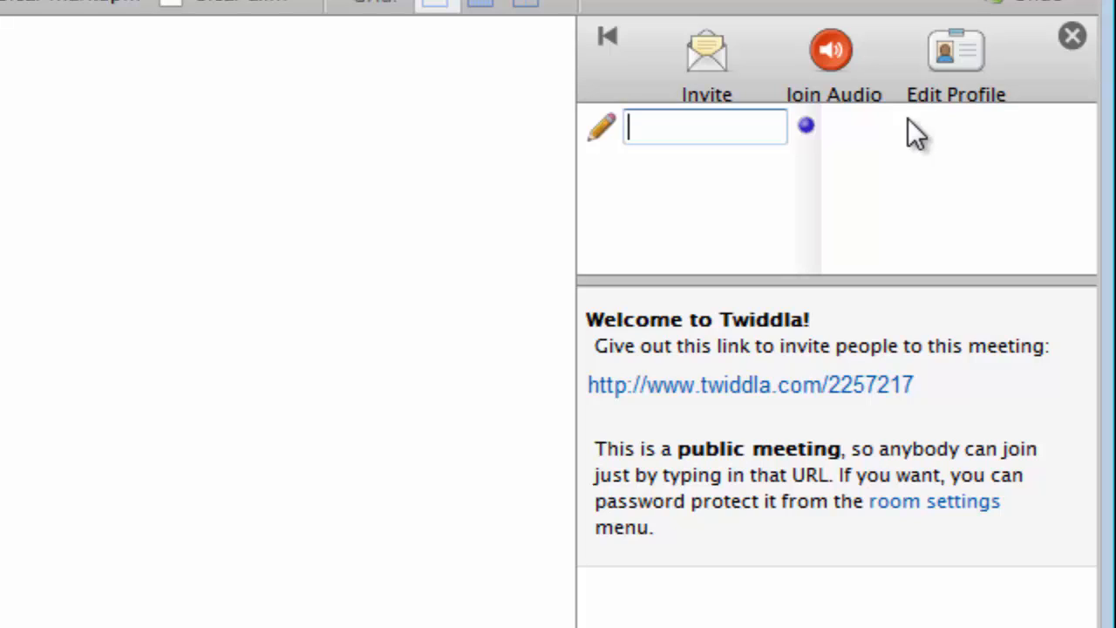
type("Mr. Teacher")
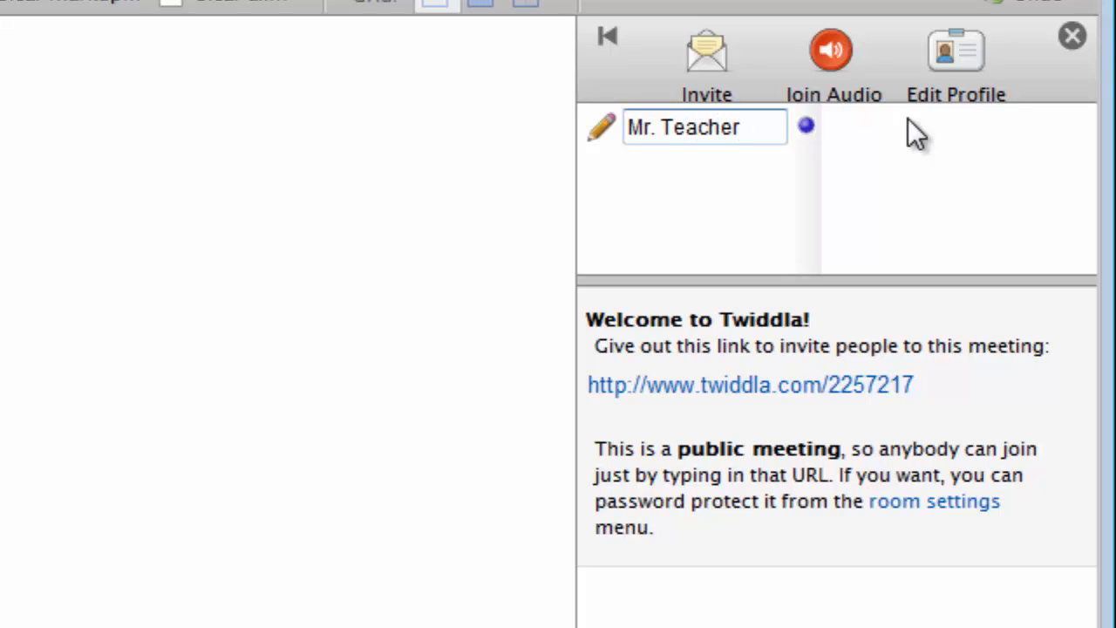
key("Return")
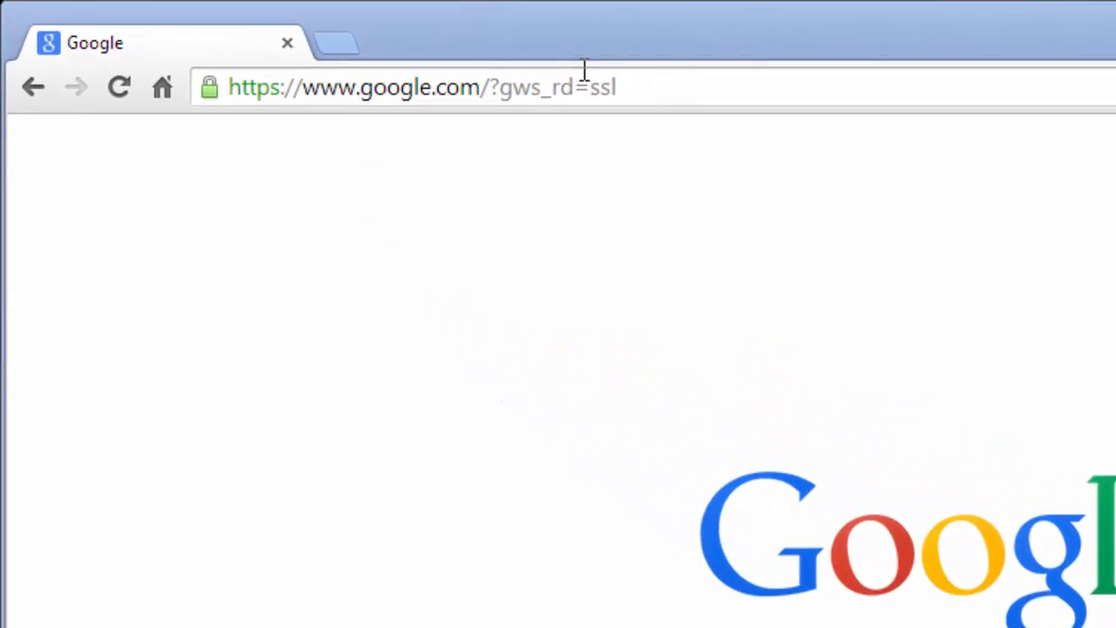
Switch to Chrome and join the meeting as a student at twiddla.com/2257217
left_click(591, 98)
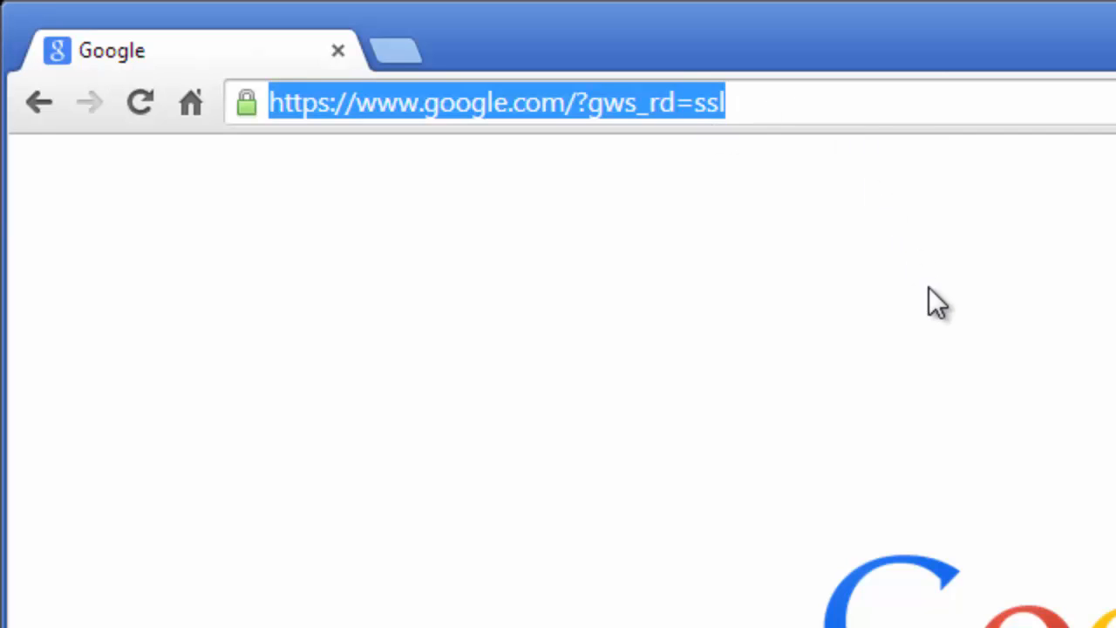
type("tw")
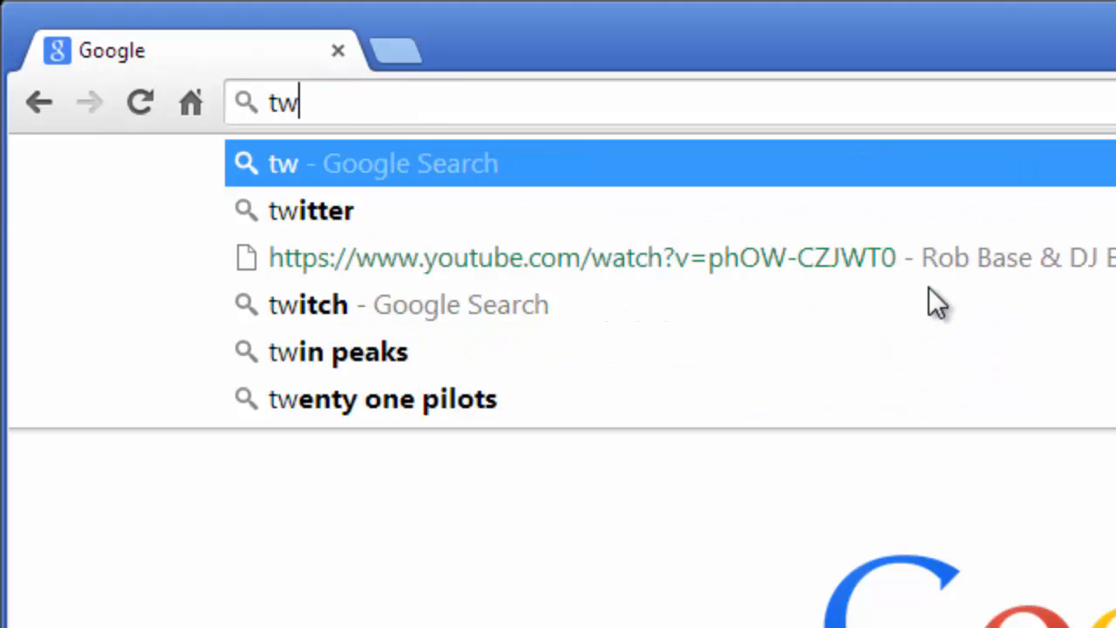
type("iddla.com/")
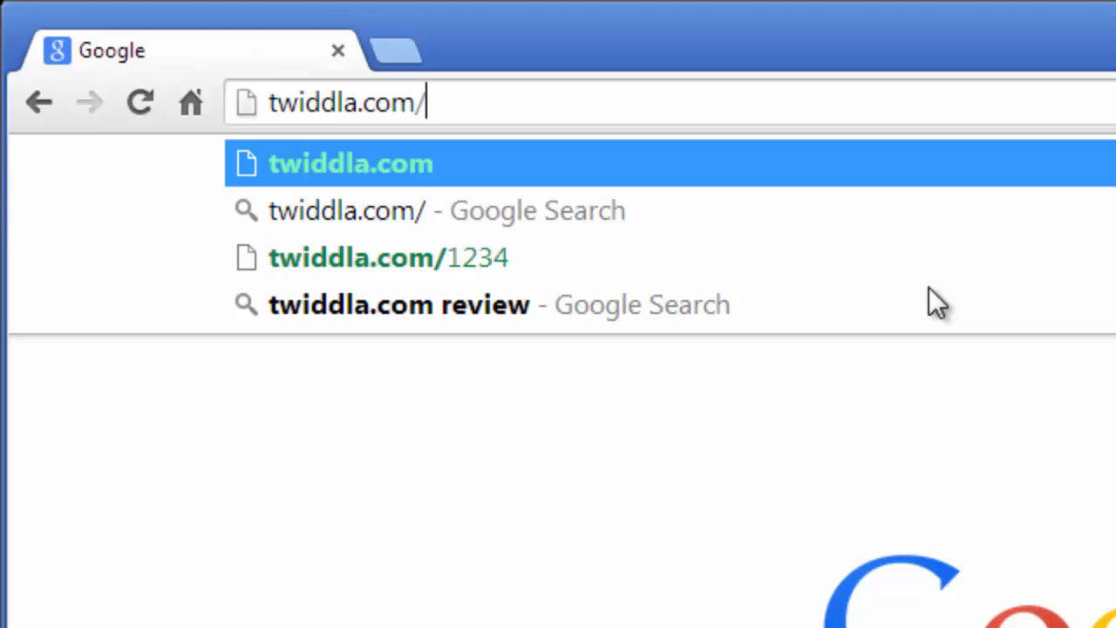
type("225")
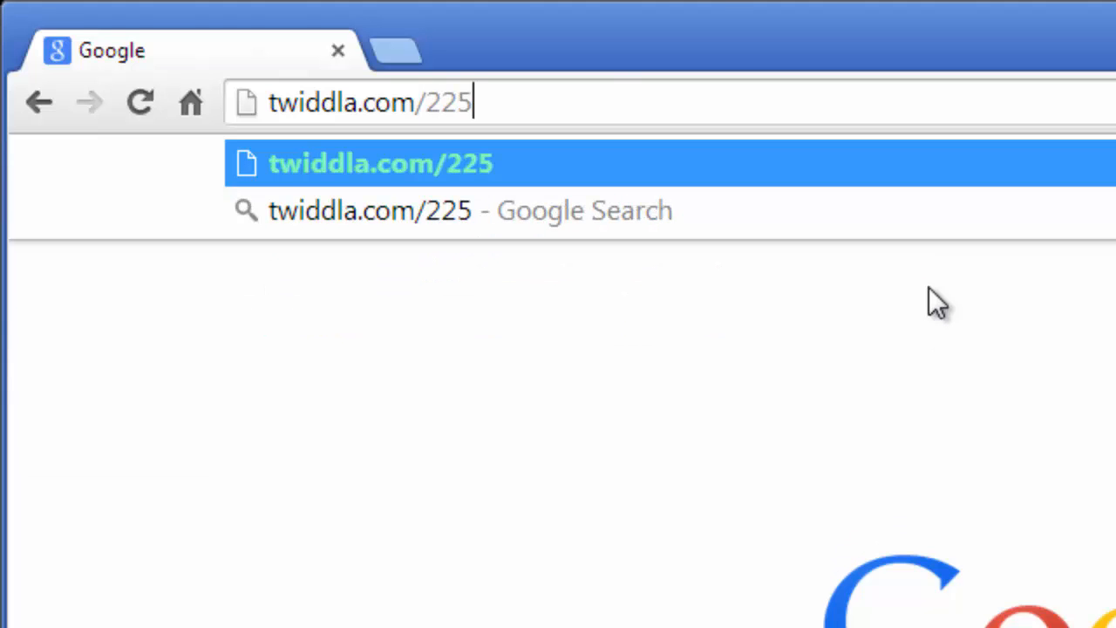
type("7217")
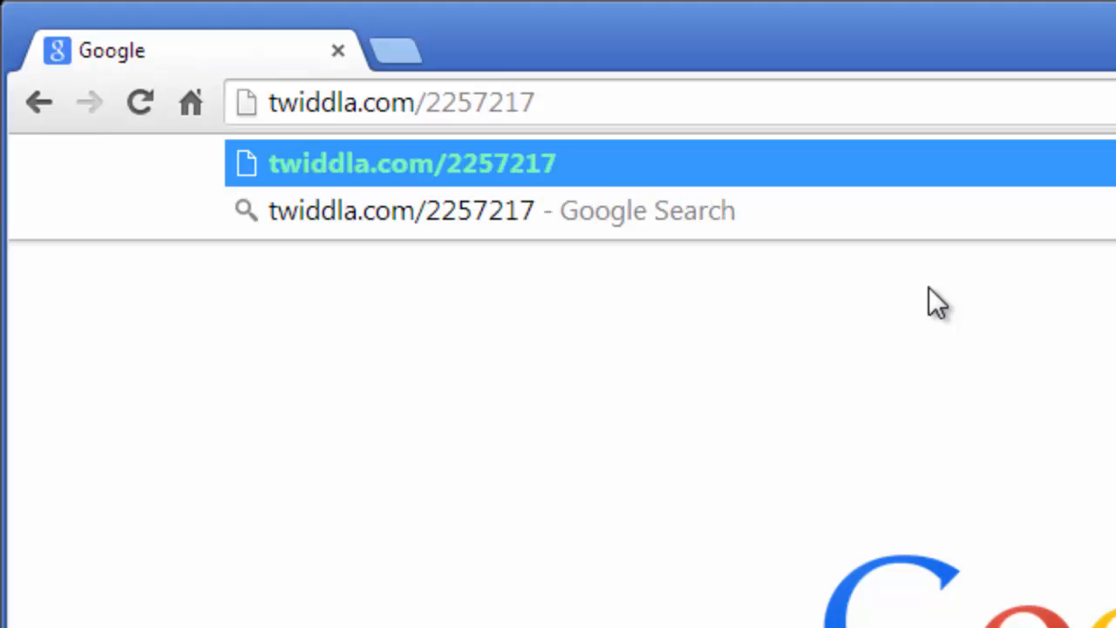
key("Return")
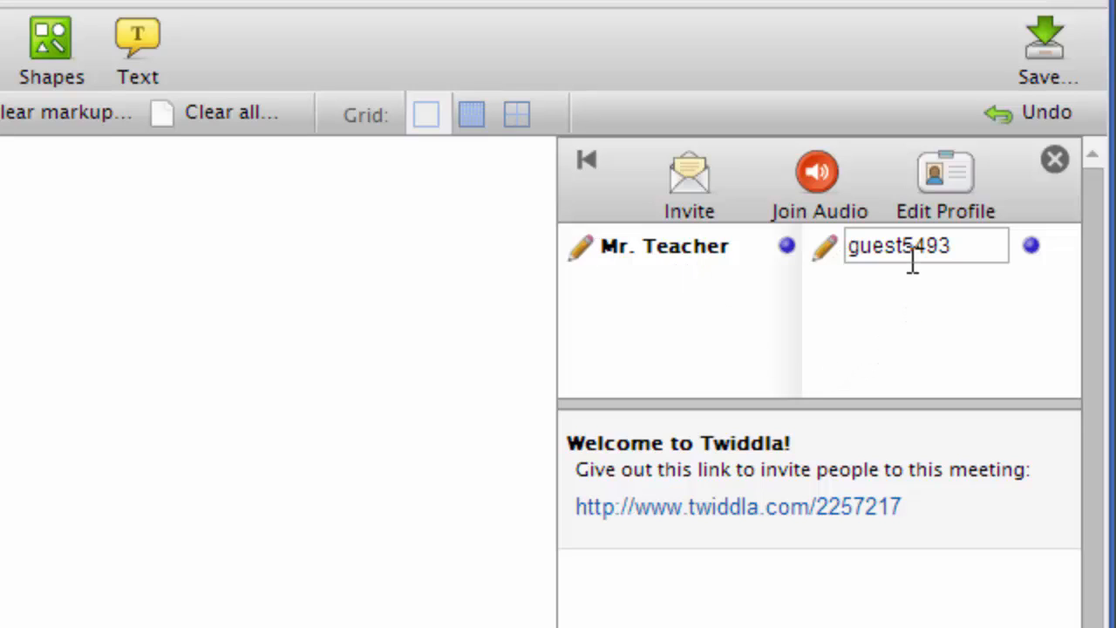
Replace the second participant's guest name with the student's full name
left_click(970, 244)
left_click(970, 244)
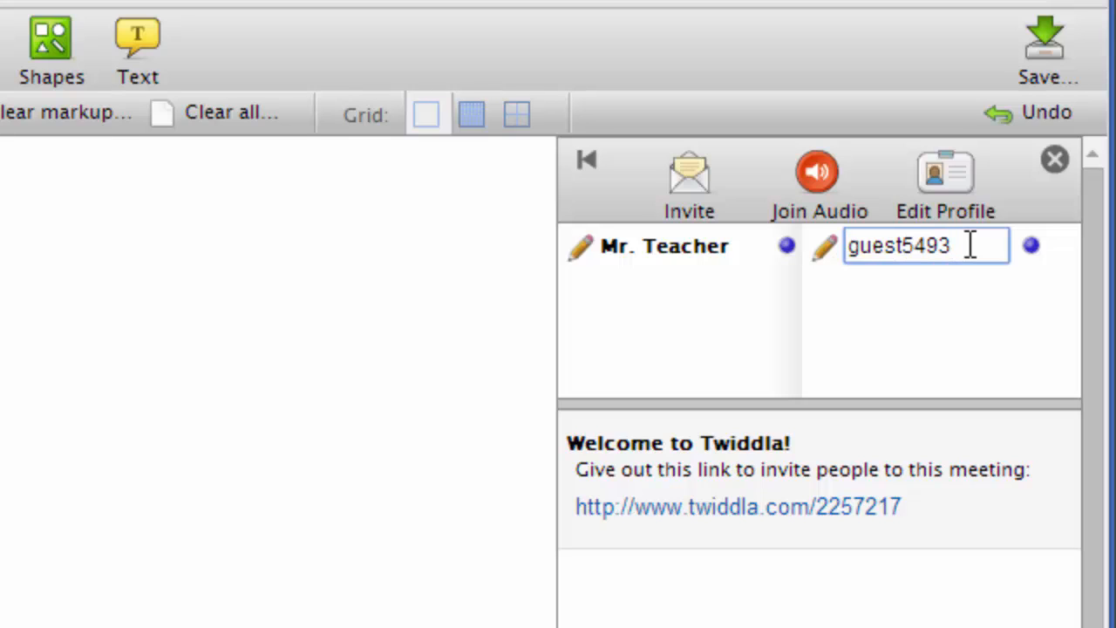
left_click(924, 324)
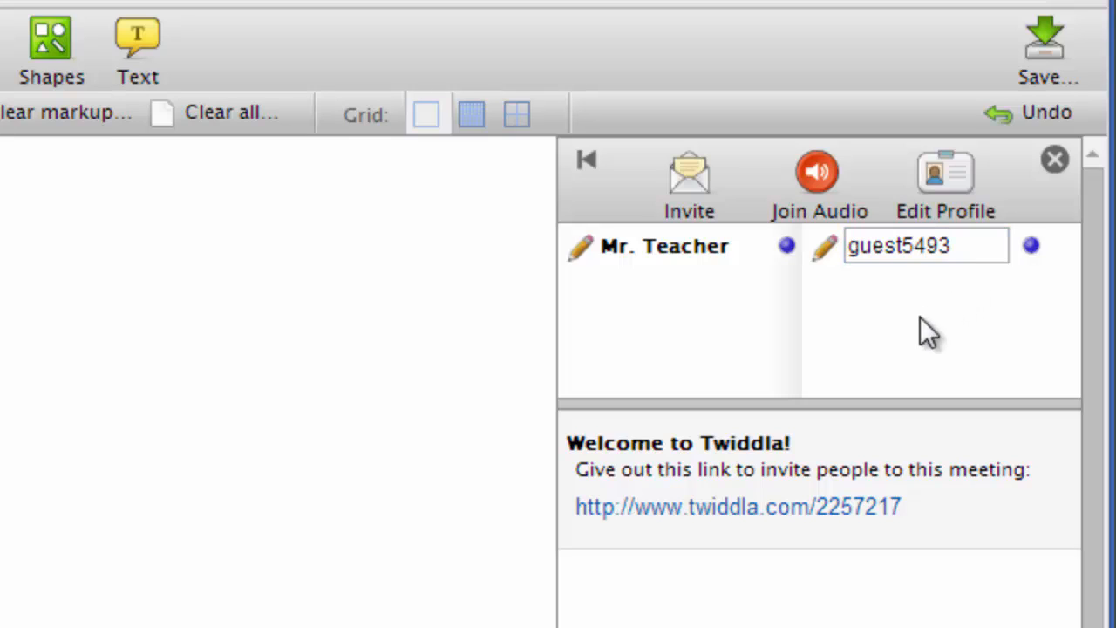
left_click(948, 247)
left_click(961, 248)
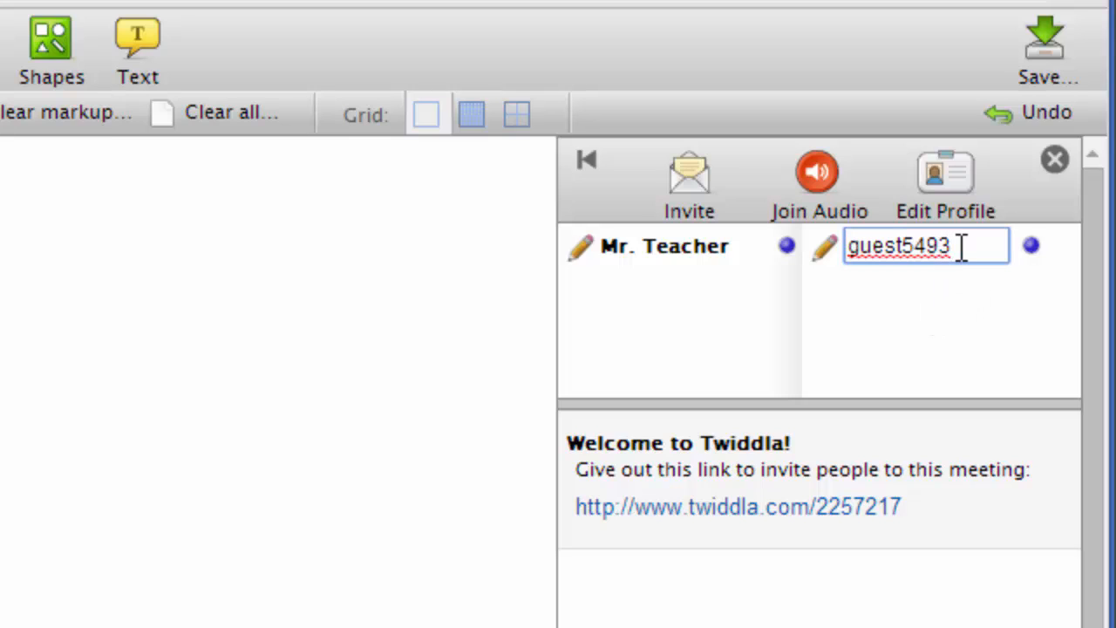
key("BackSpace")
key("BackSpace")
key("BackSpace")
key("BackSpace")
key("BackSpace")
key("BackSpace")
key("BackSpace")
key("BackSpace")
key("BackSpace")
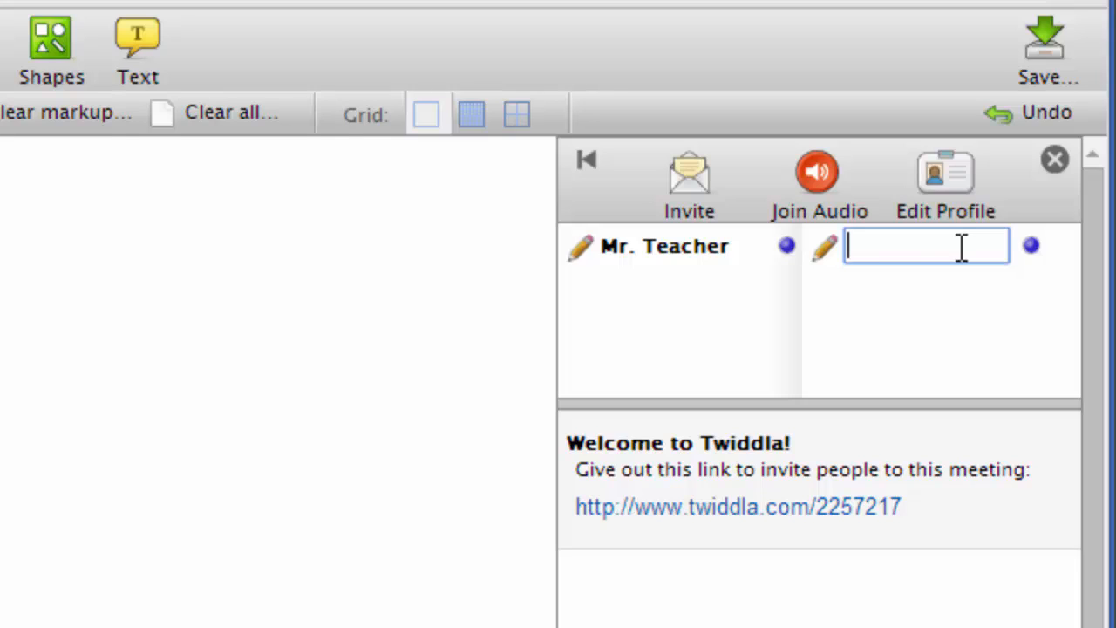
type("John Doe")
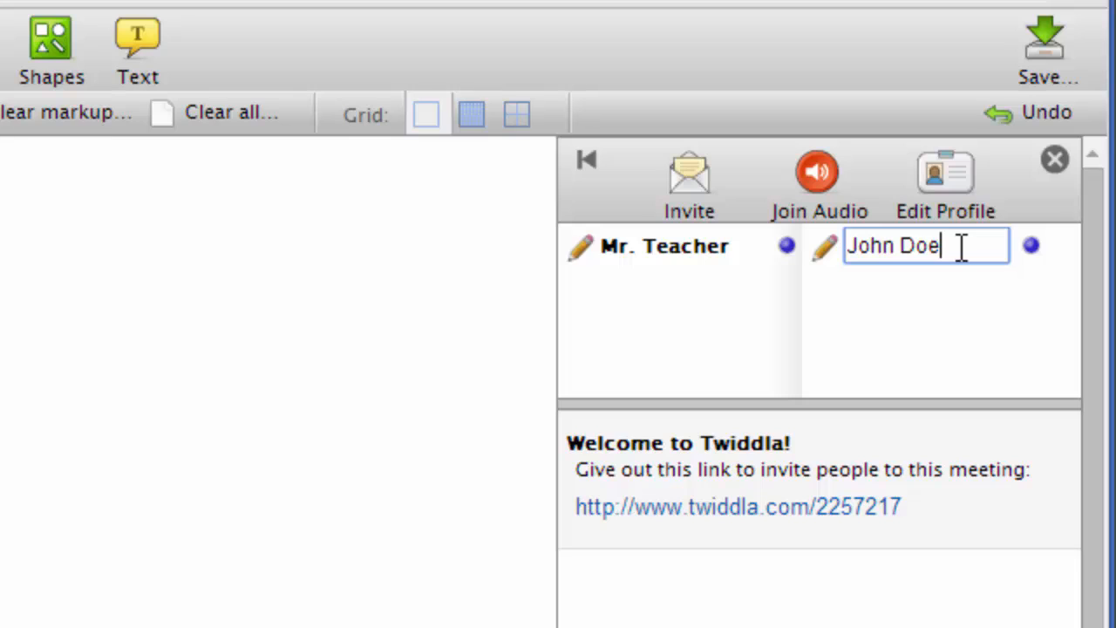
key("Return")
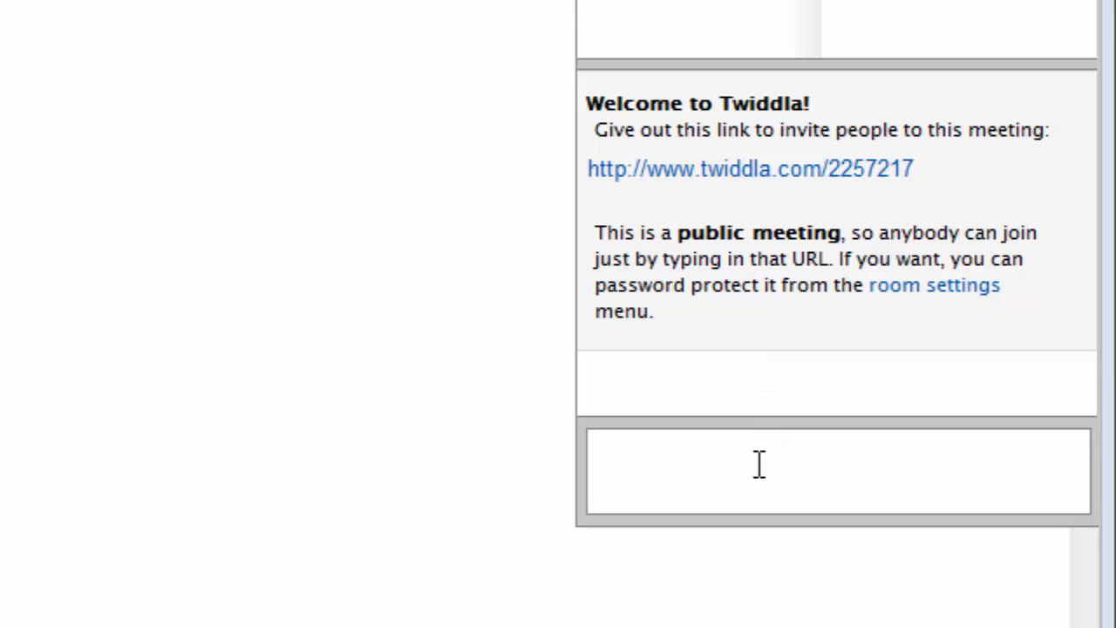
Send the chat message "Hello students, welcome back." from the teacher's browser window
left_click(651, 464)
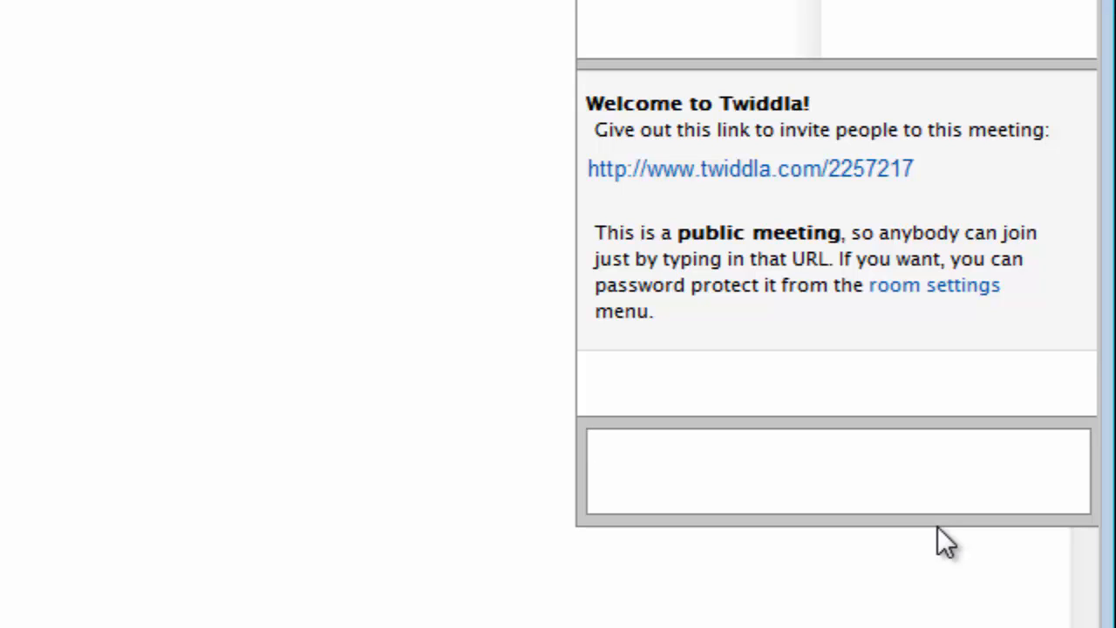
type("Hello studen")
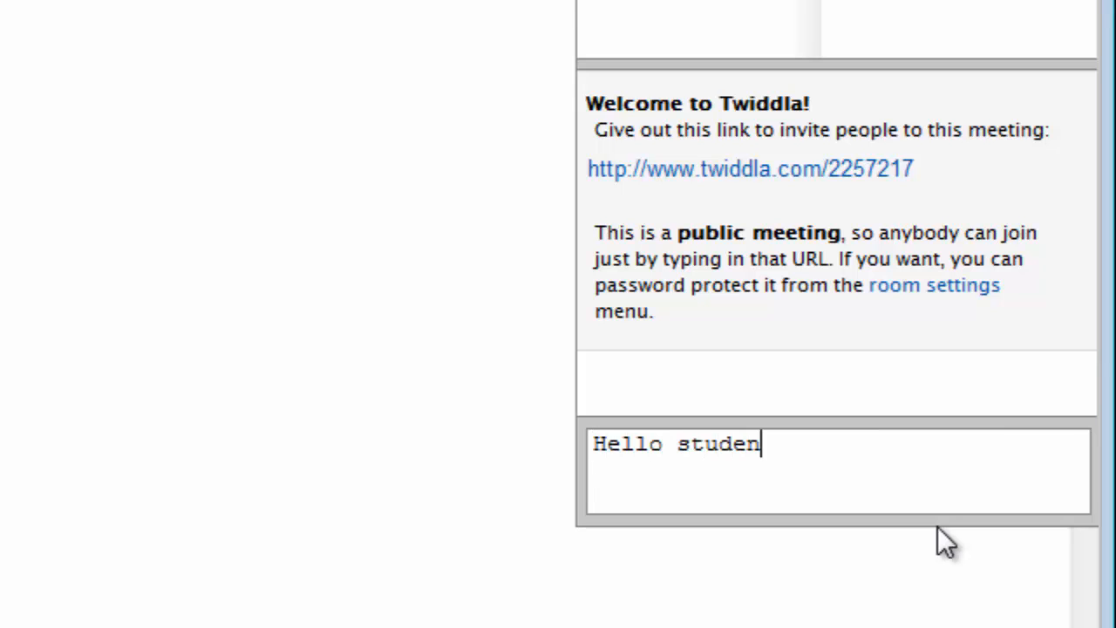
type("ts, wel")
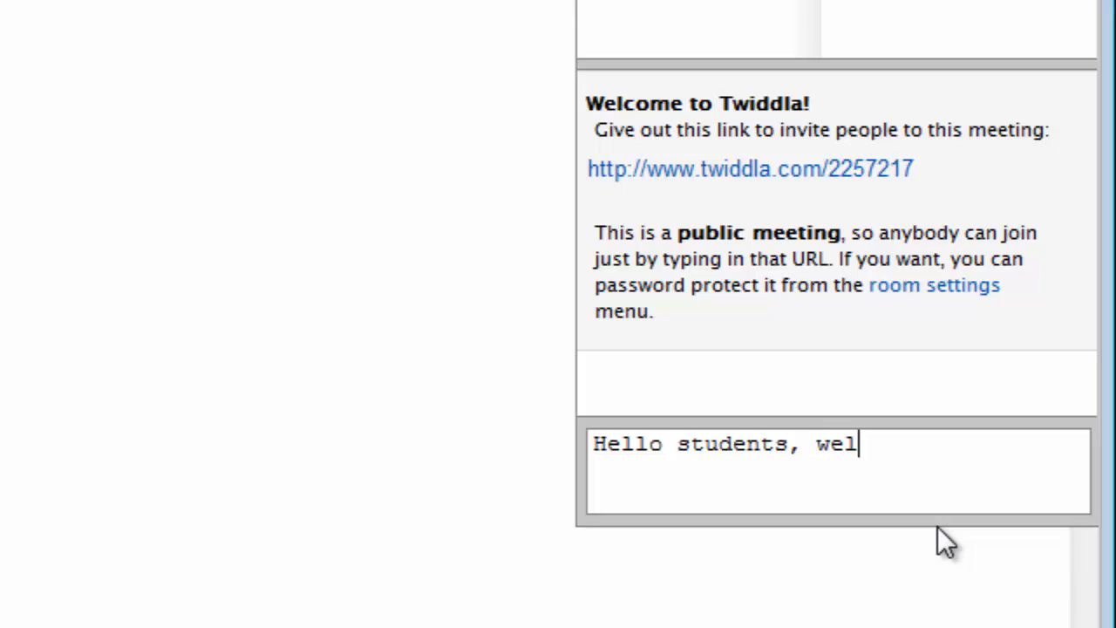
type("come back.")
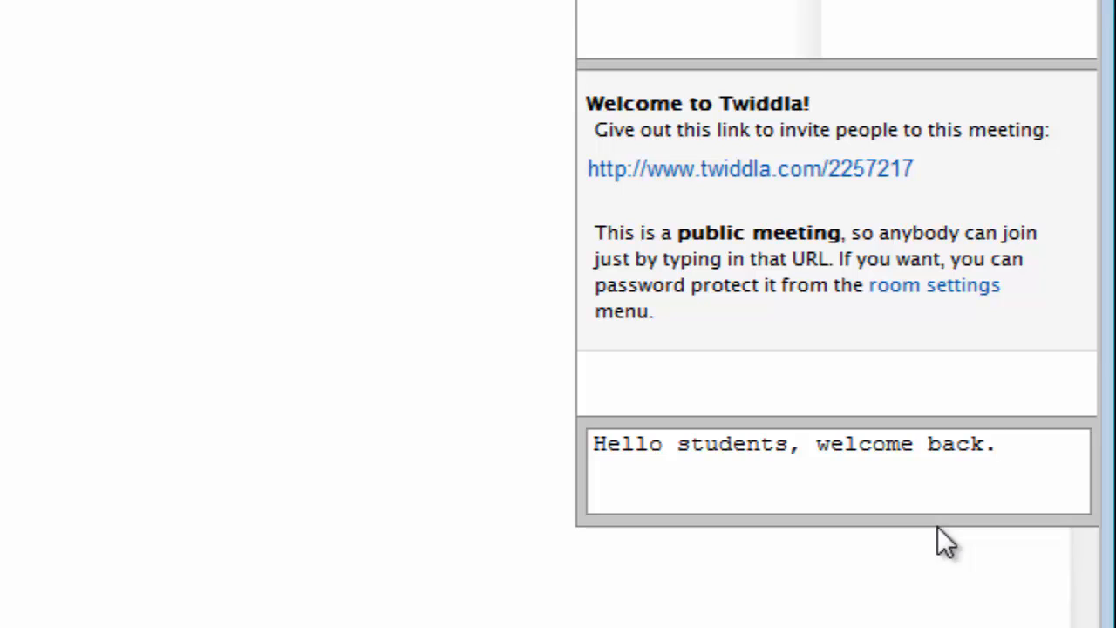
key("Return")
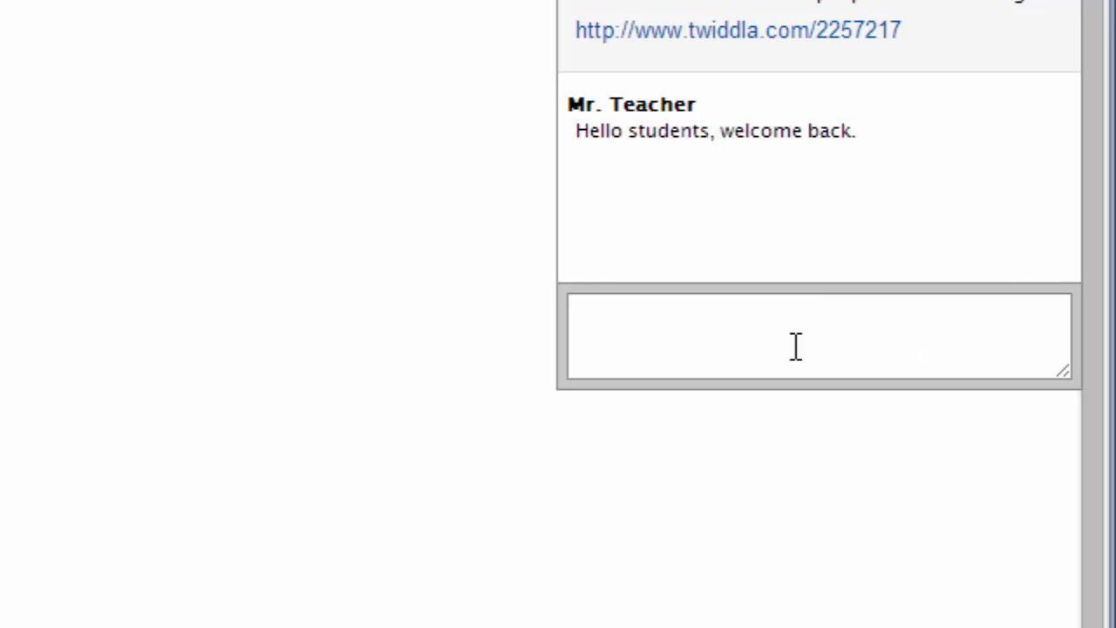
Reply "Thank You" in the meeting chat from the student's Chrome window
left_click(651, 333)
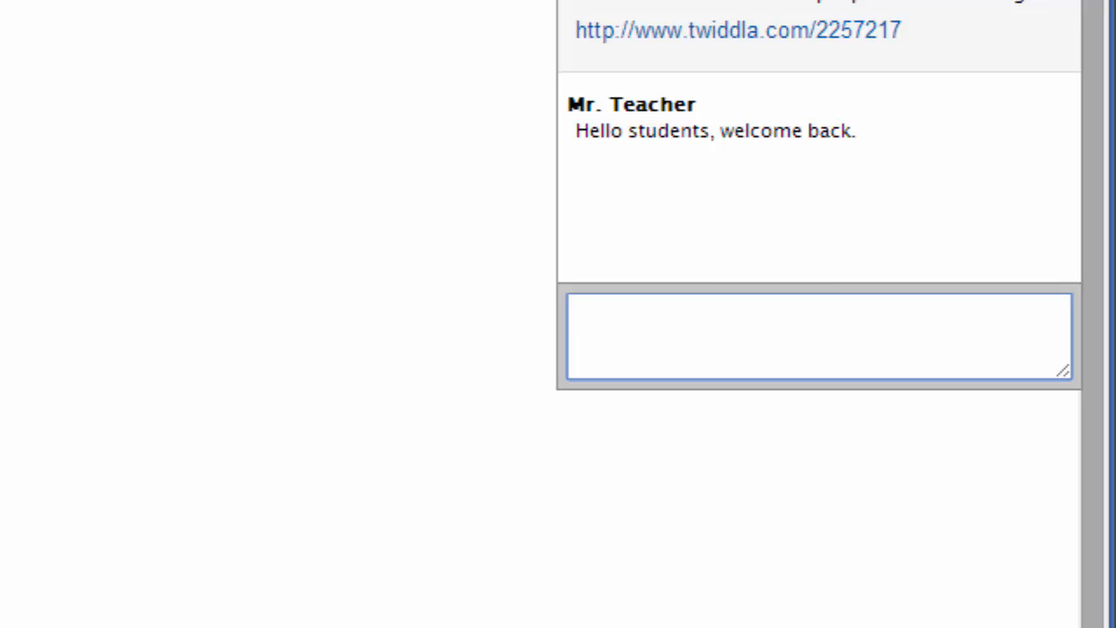
type("Thank You")
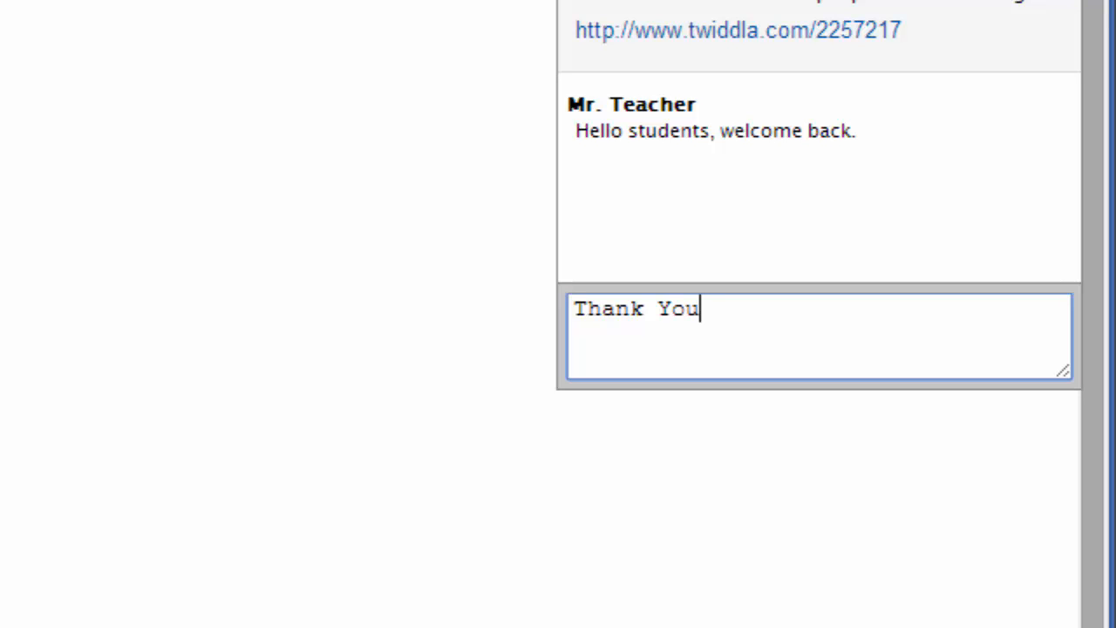
key("Return")
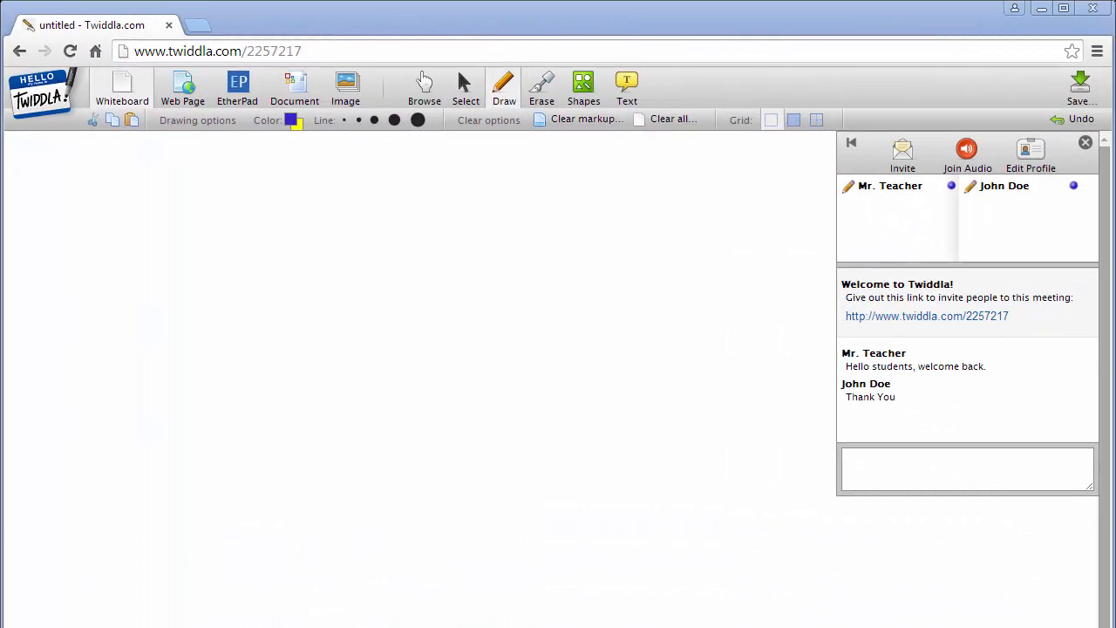
left_click(909, 469)
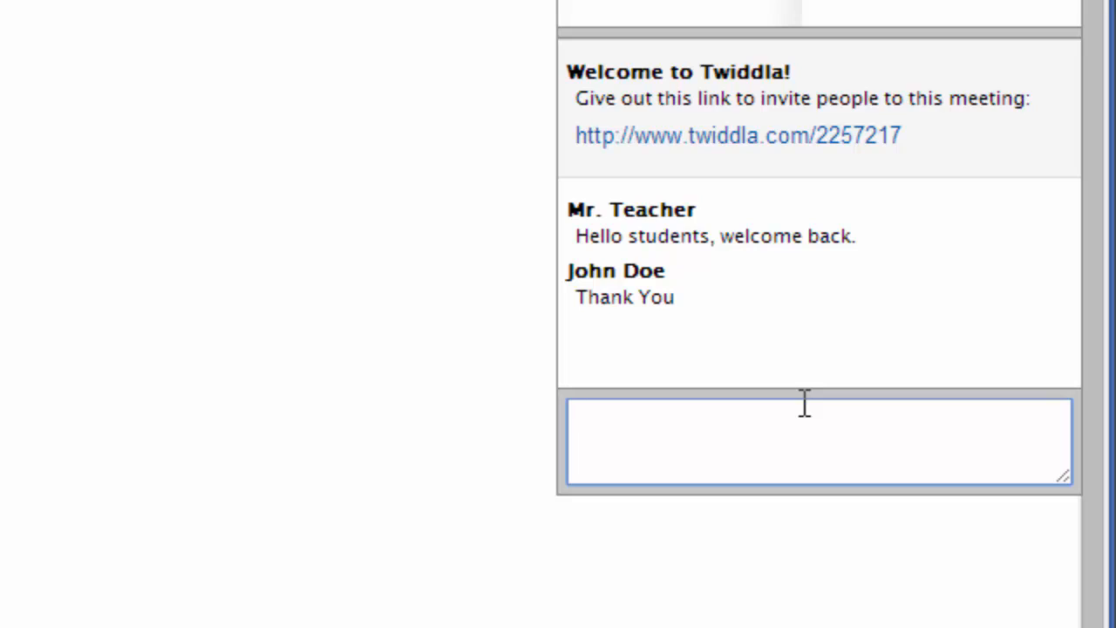
type("http")
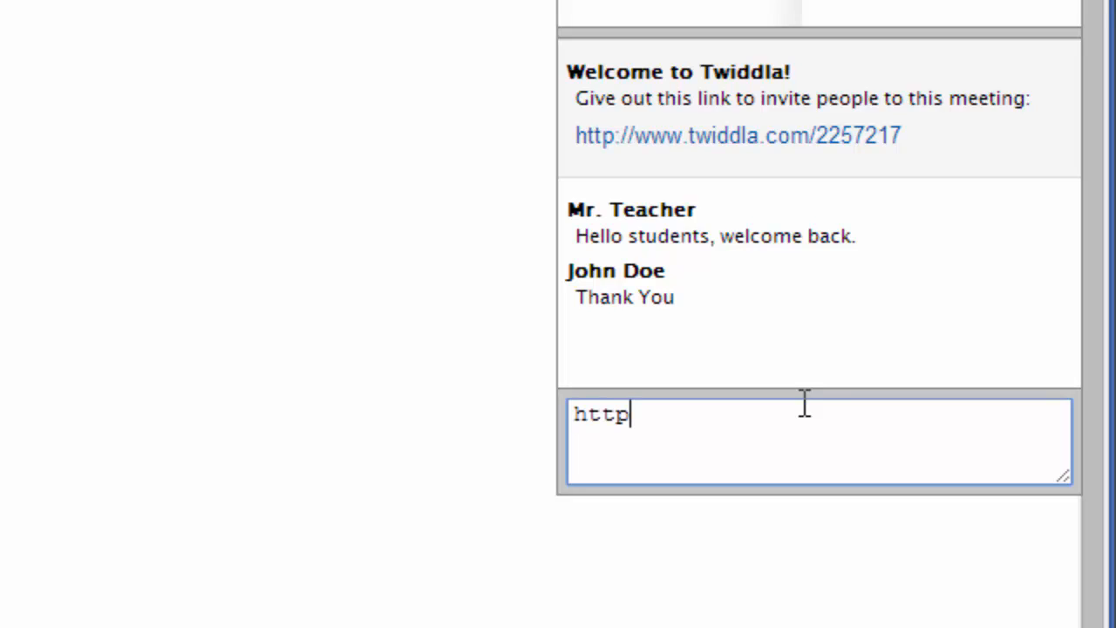
type("://ww")
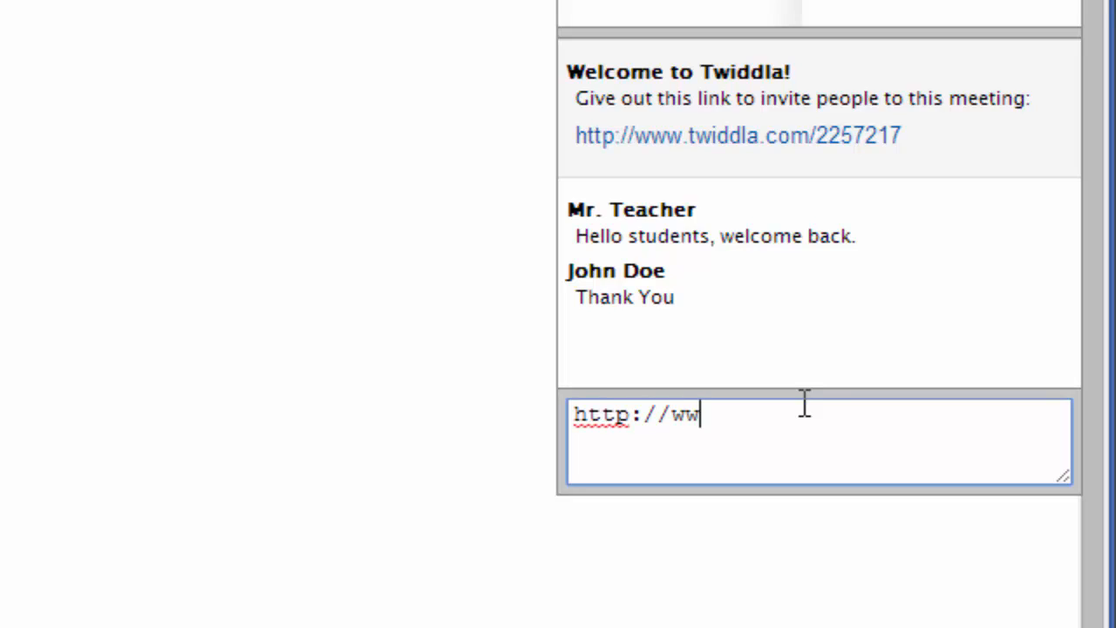
type("w.google.com")
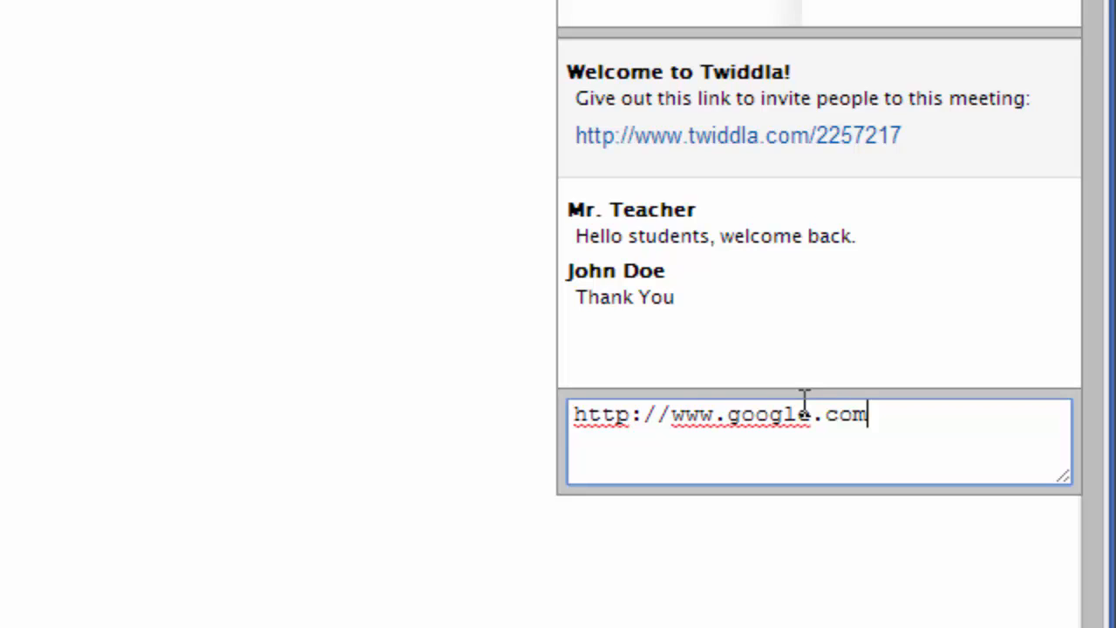
key("Return")
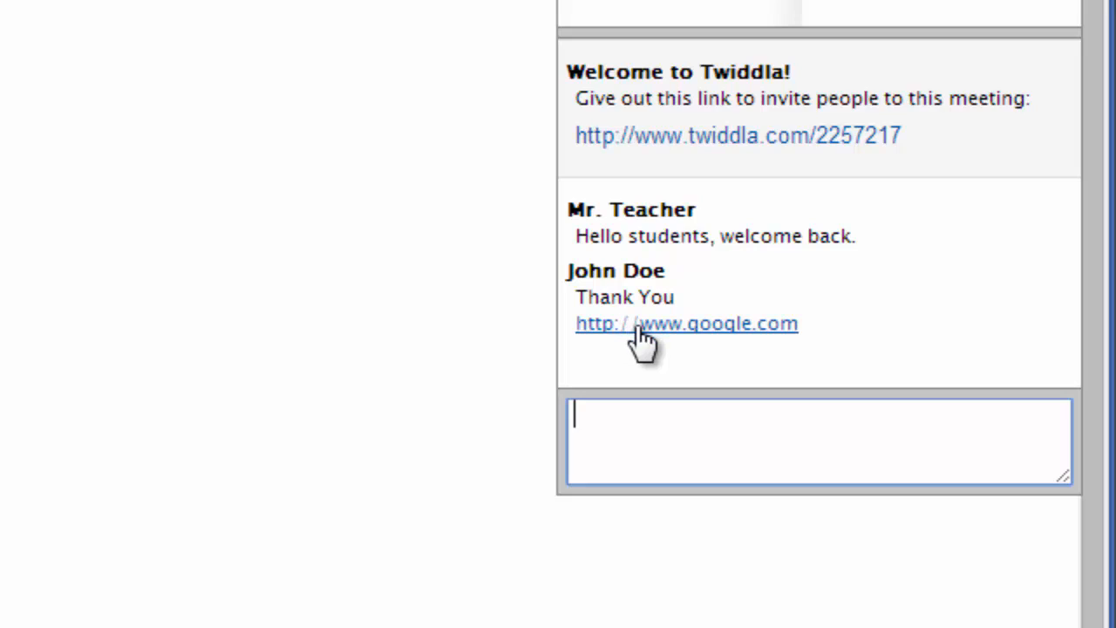
left_click(692, 324)
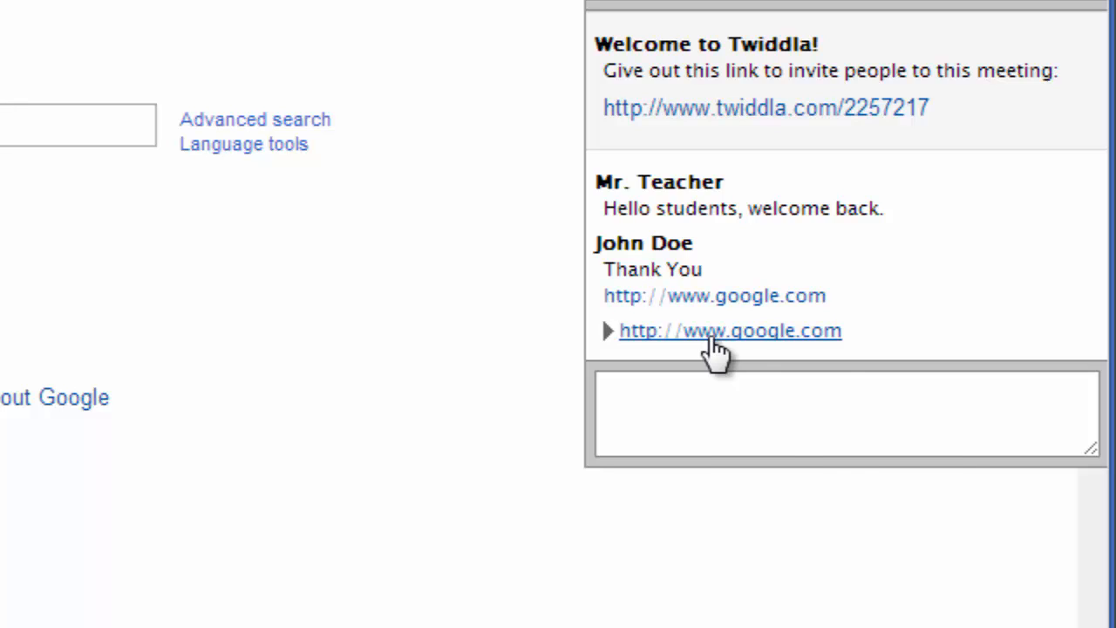
Open the chat's Google link in a new browser tab, view that page, and return to the Twiddla meeting
right_click(713, 347)
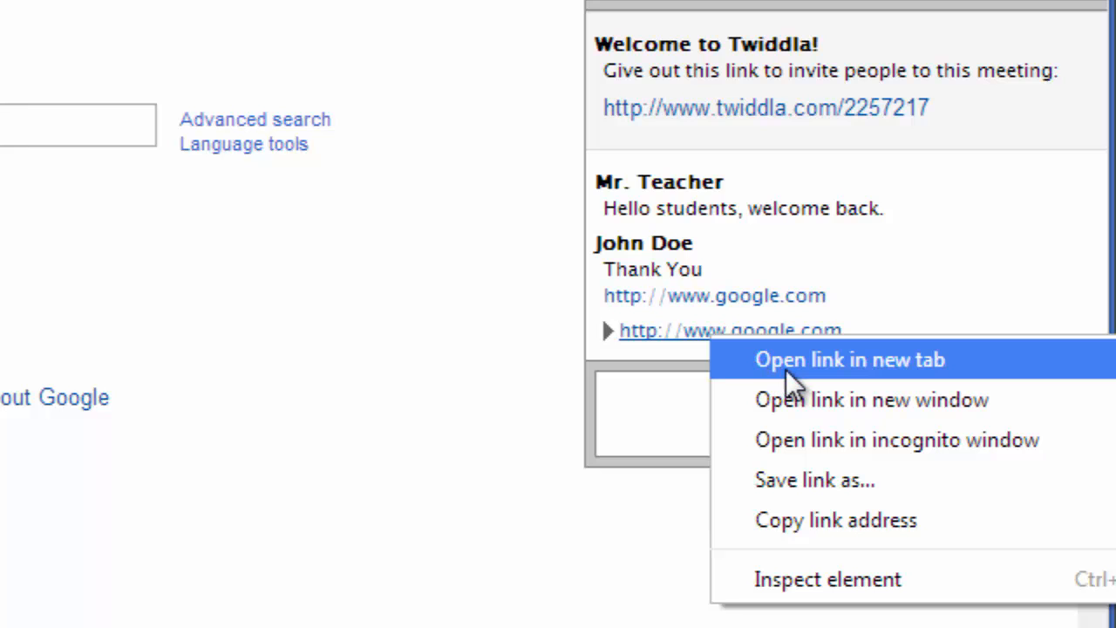
left_click(808, 371)
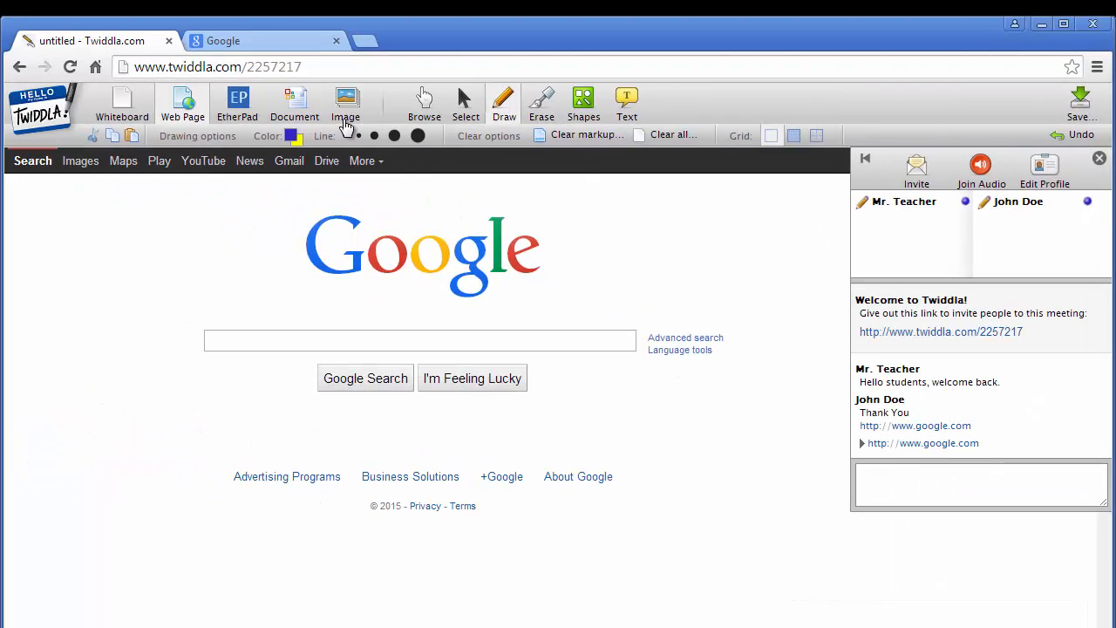
left_click(258, 48)
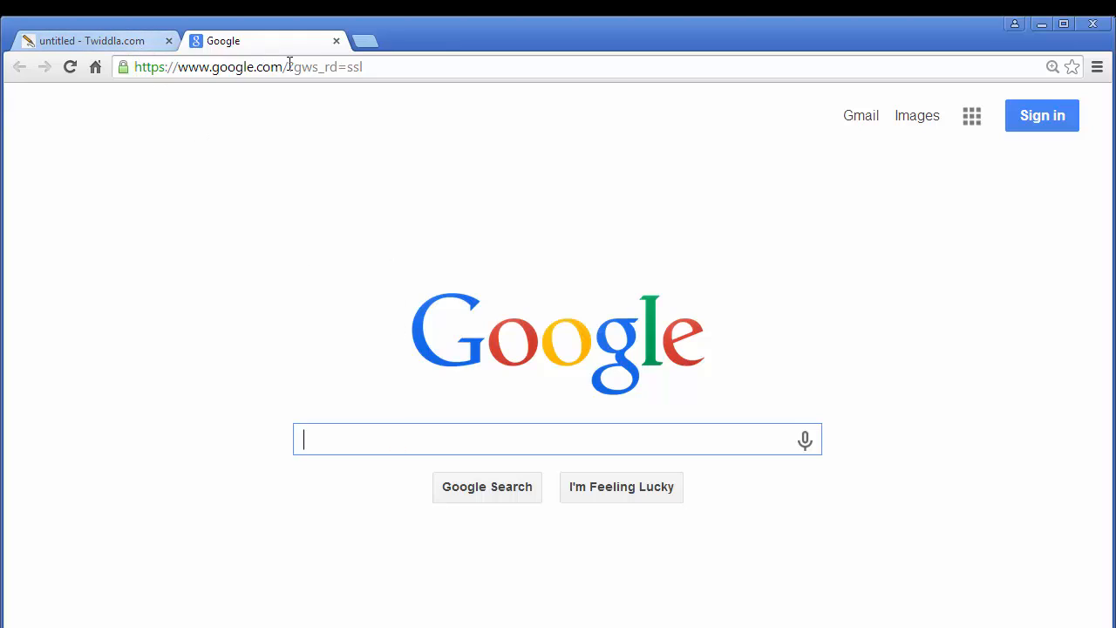
left_click(100, 41)
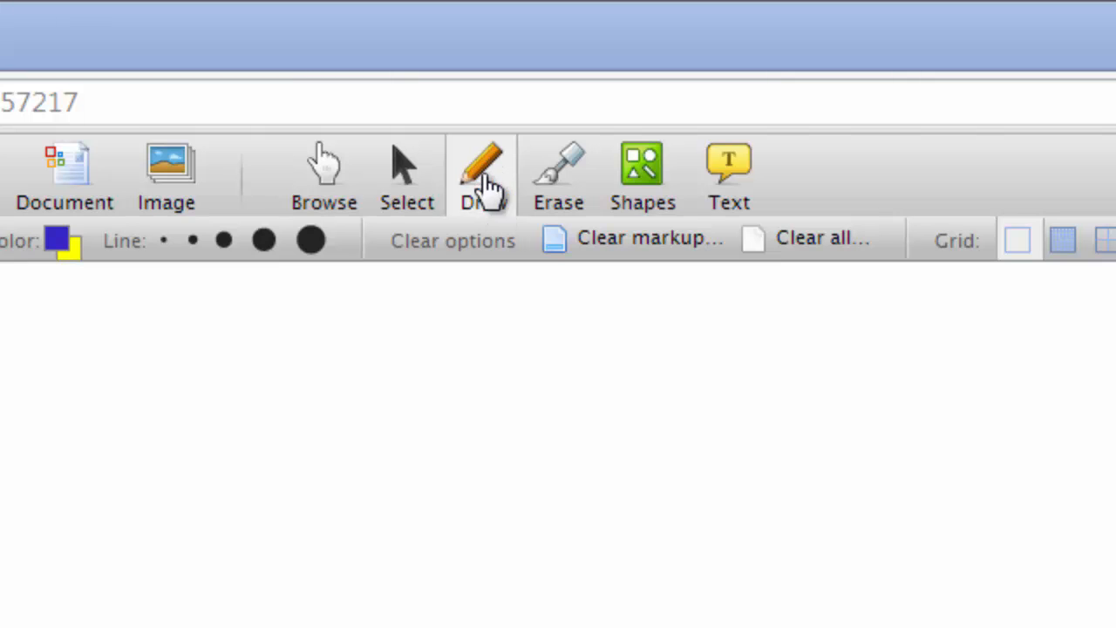
Draw two freehand blue strokes on the shared whiteboard, one vertical and one slanting
left_click(486, 185)
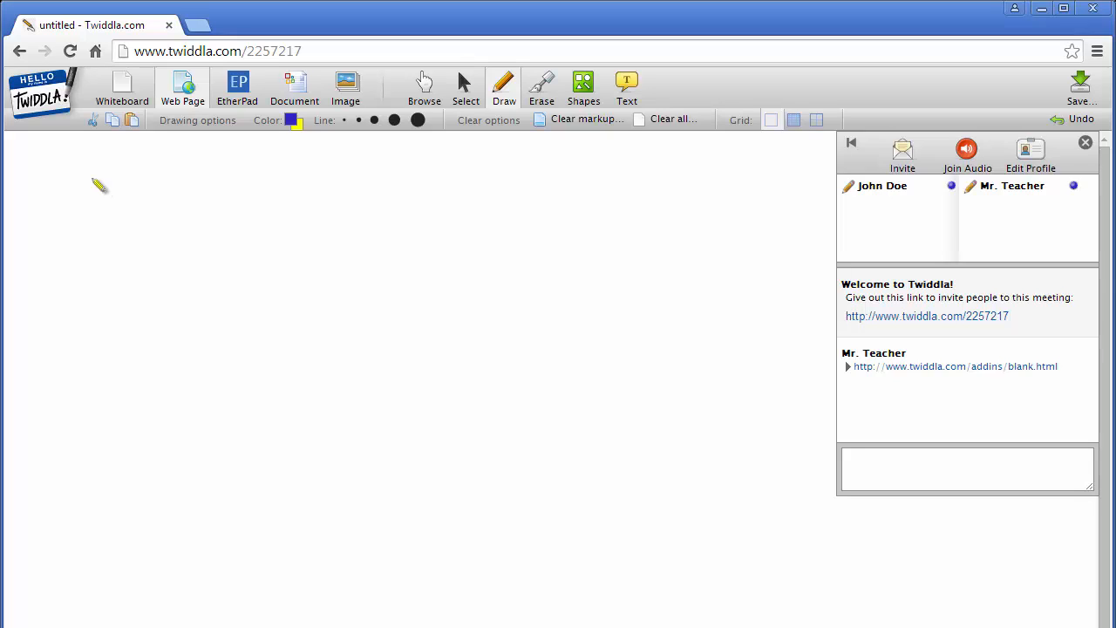
left_click_drag(92, 179, 94, 374)
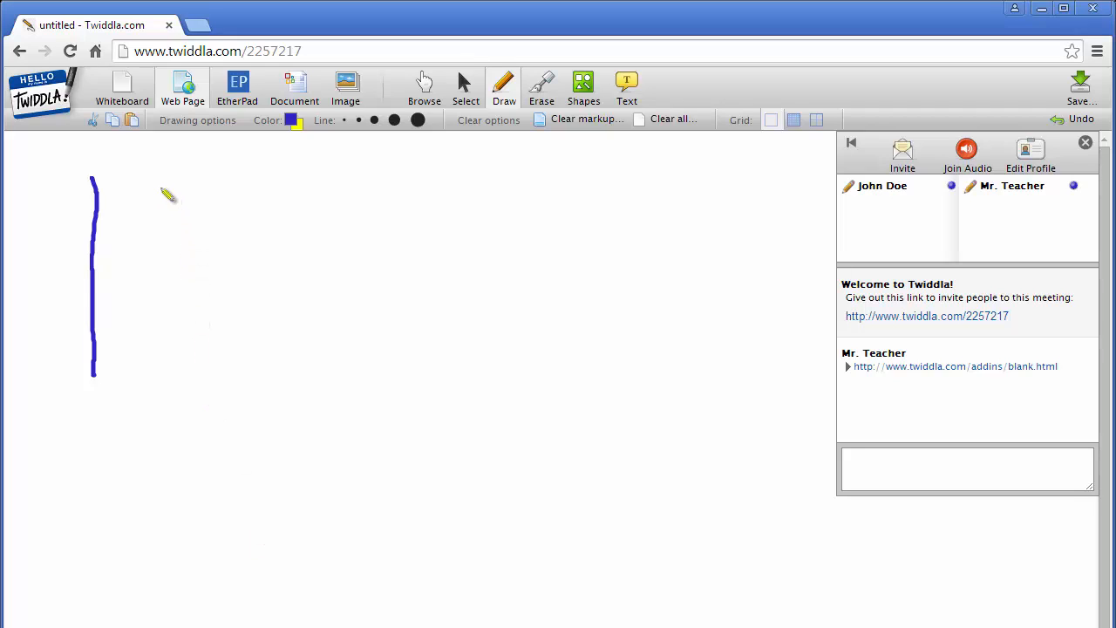
left_click_drag(139, 185, 245, 397)
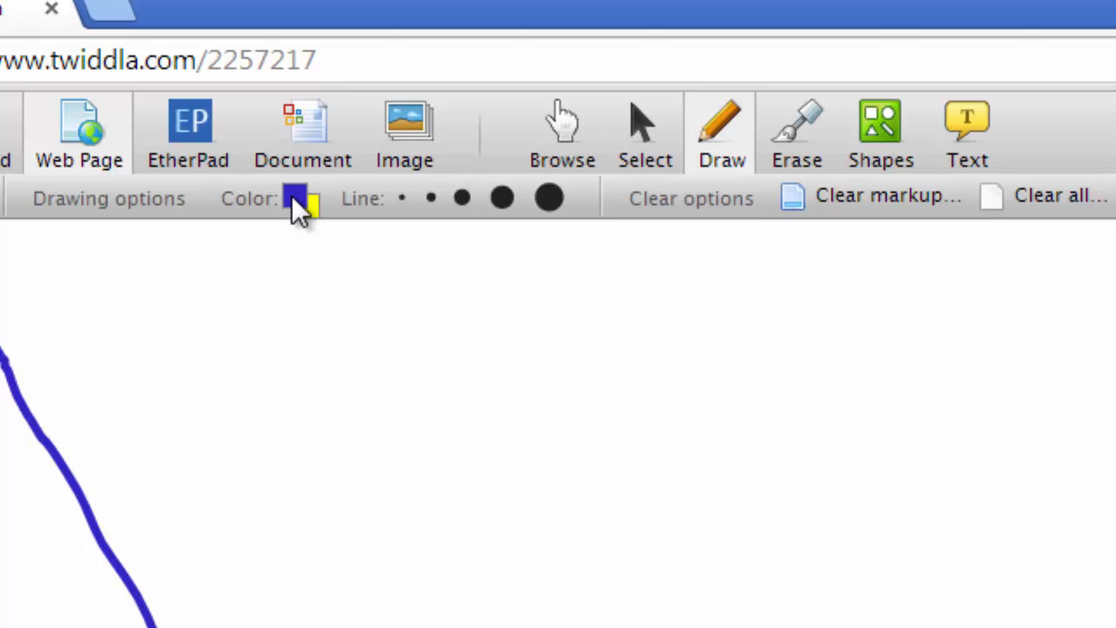
Change the drawing colour to red and draw two freehand strokes beside the blue ones
left_click(297, 197)
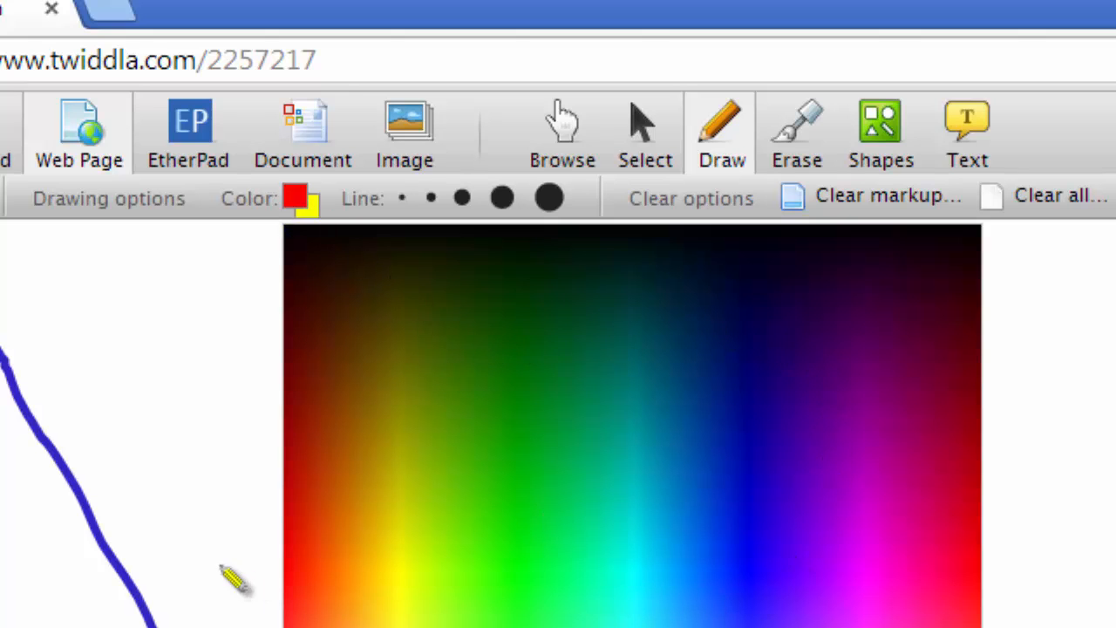
left_click(957, 551)
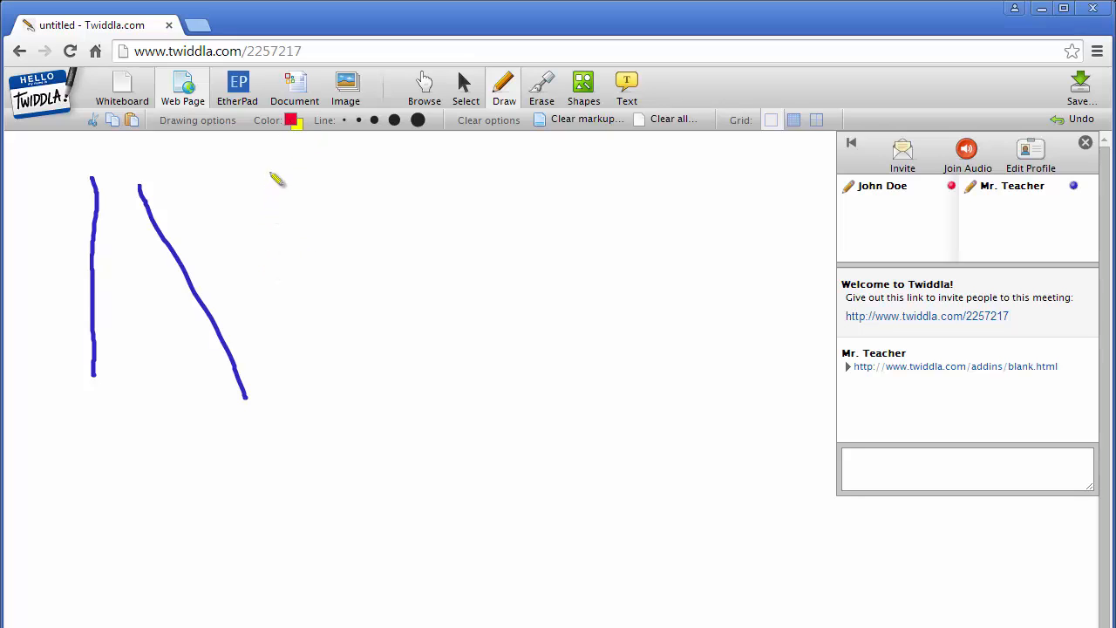
left_click_drag(269, 173, 300, 396)
left_click_drag(306, 182, 407, 345)
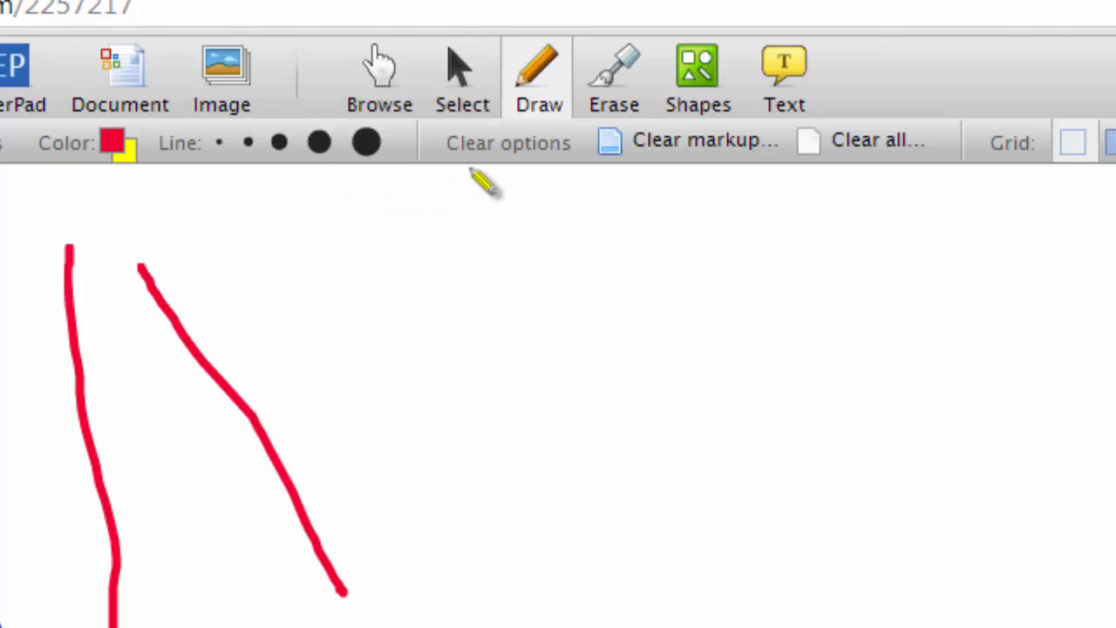
Draw three vertical red strokes in increasing line widths: the thinnest, the second thickest and the thickest
left_click(218, 143)
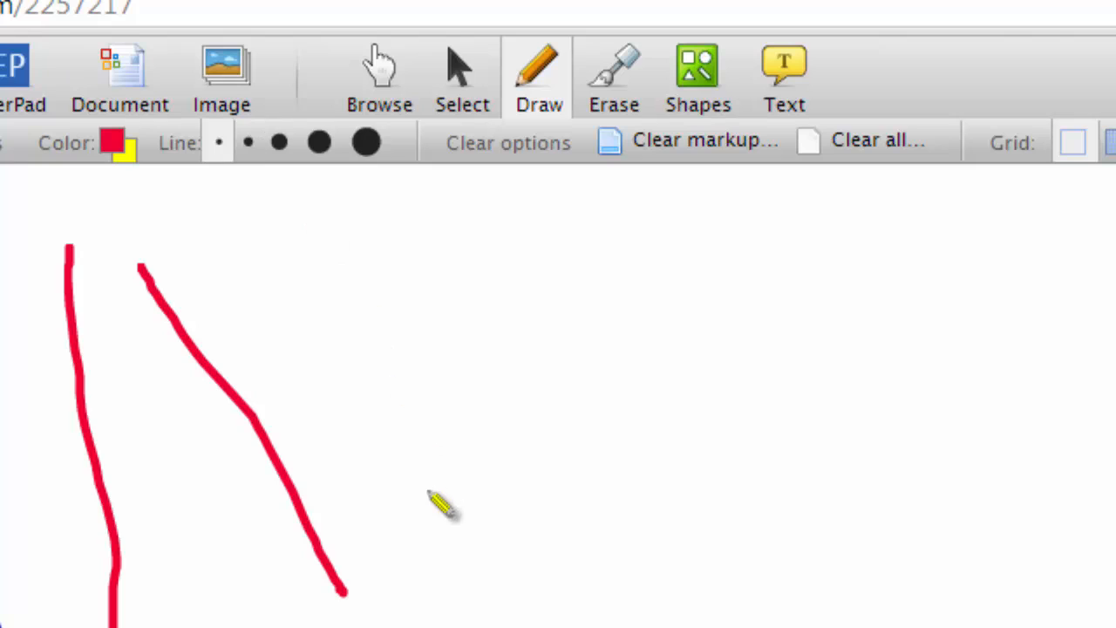
left_click_drag(397, 251, 390, 626)
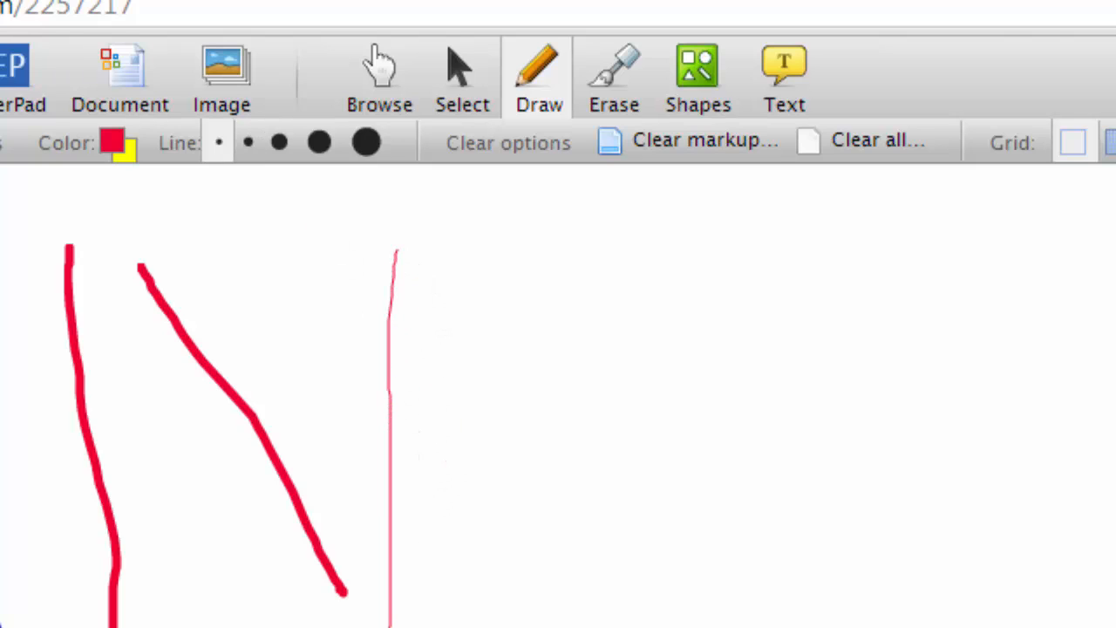
left_click(319, 147)
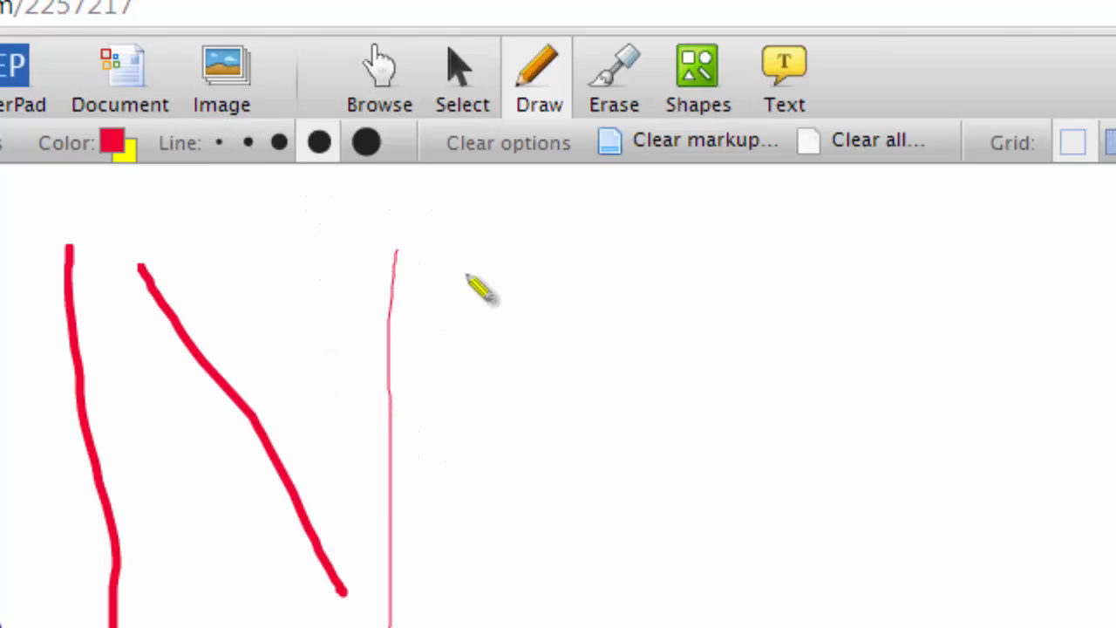
left_click_drag(448, 263, 447, 624)
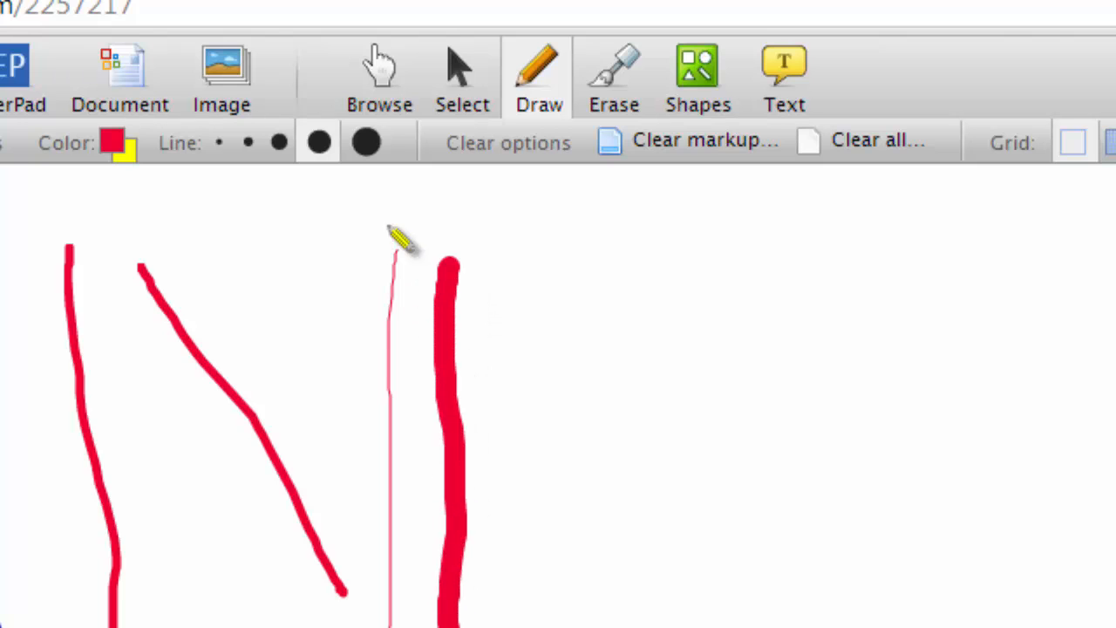
left_click(366, 142)
left_click(520, 258)
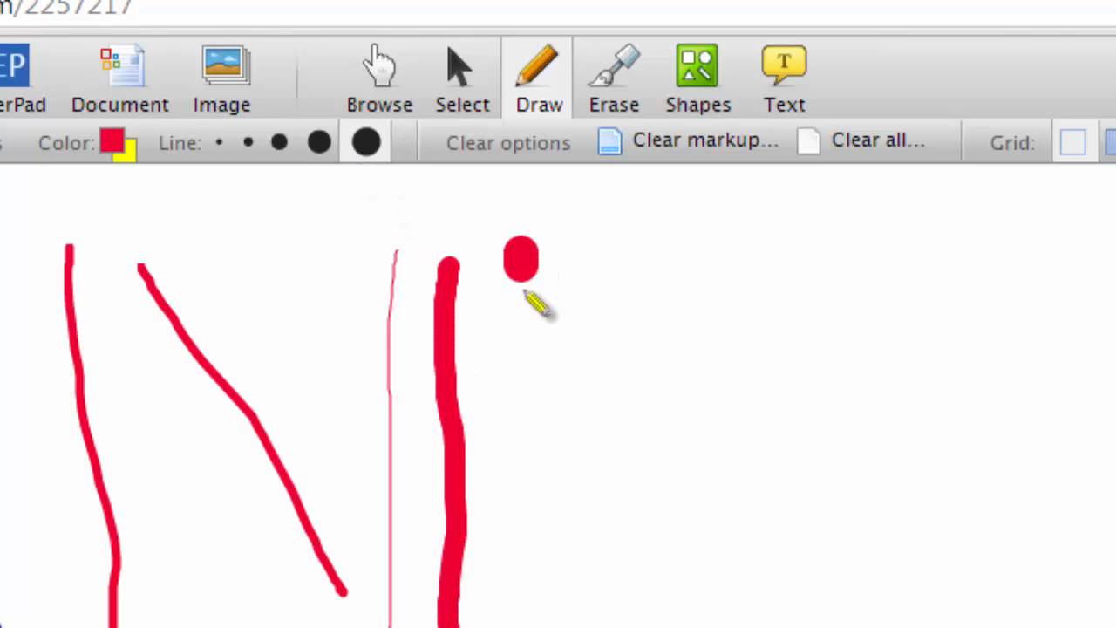
left_click_drag(525, 293, 550, 617)
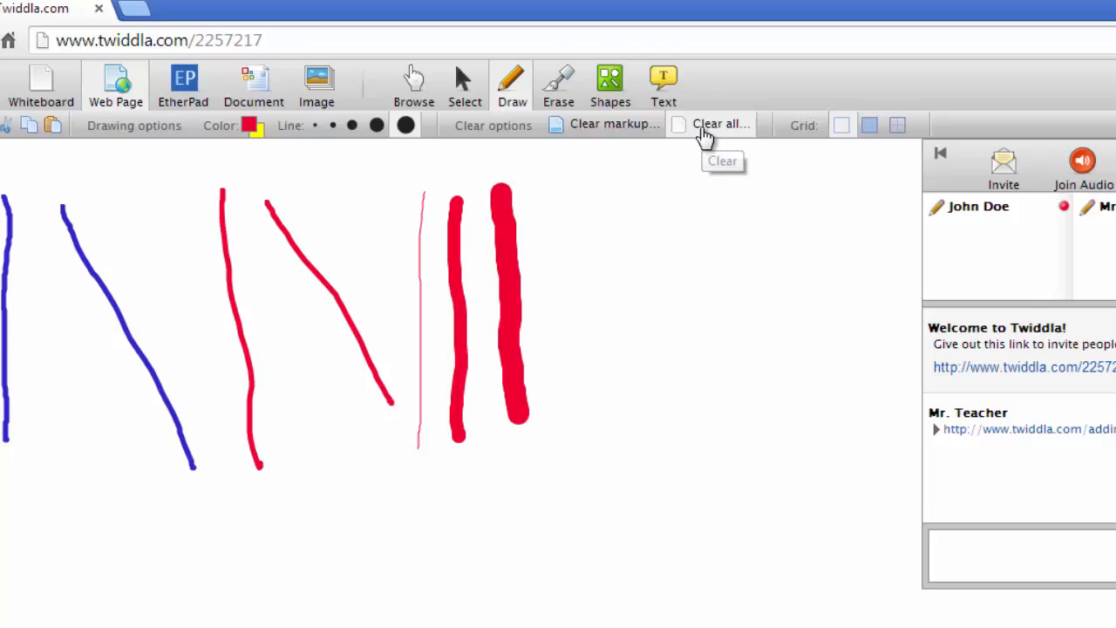
Clear the entire canvas and draw three vertical red strokes with the thickest line
left_click(702, 129)
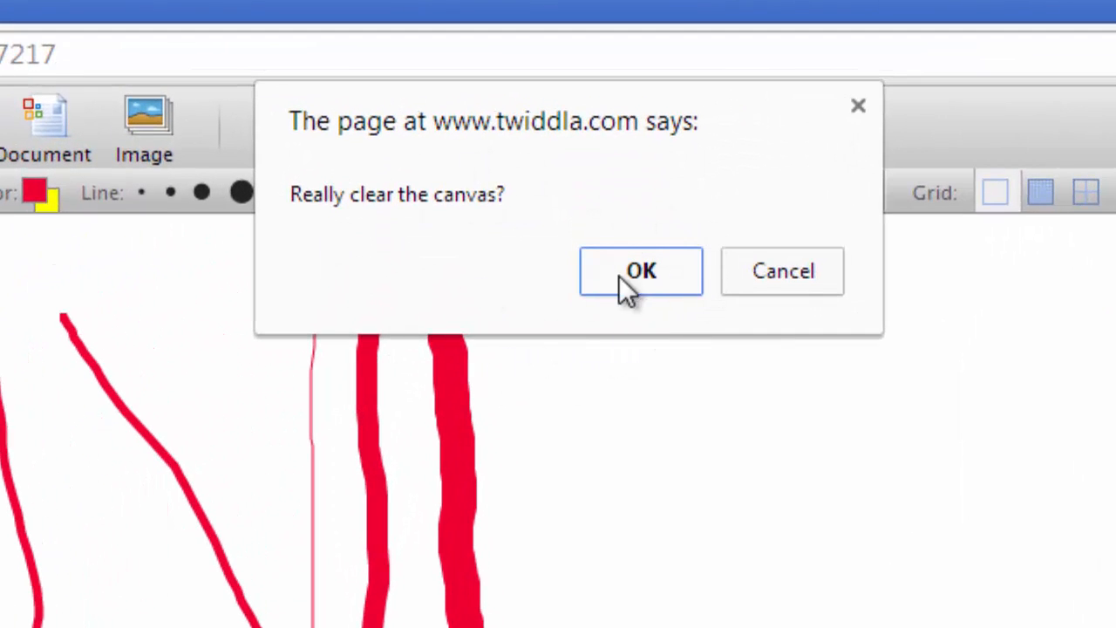
left_click(640, 272)
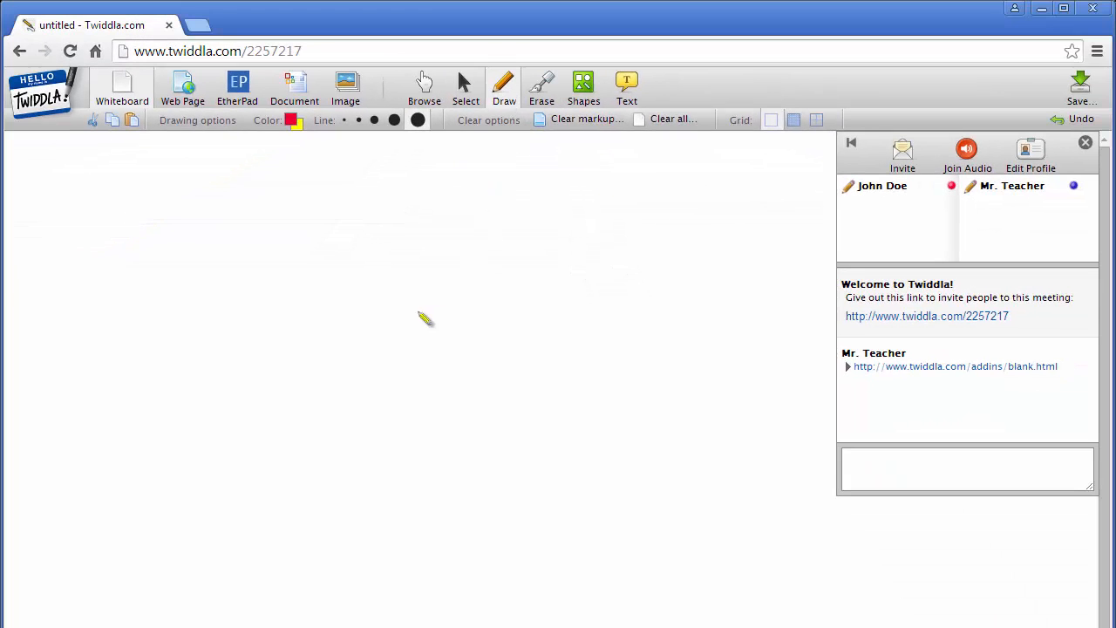
left_click_drag(192, 184, 179, 416)
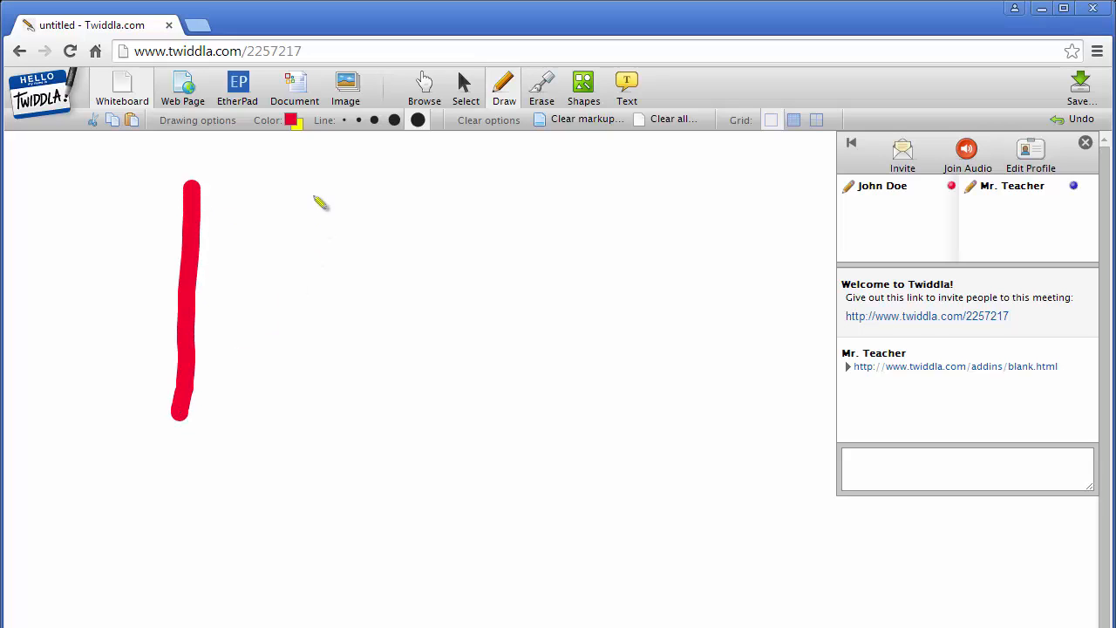
left_click_drag(313, 190, 291, 439)
left_click_drag(388, 192, 391, 451)
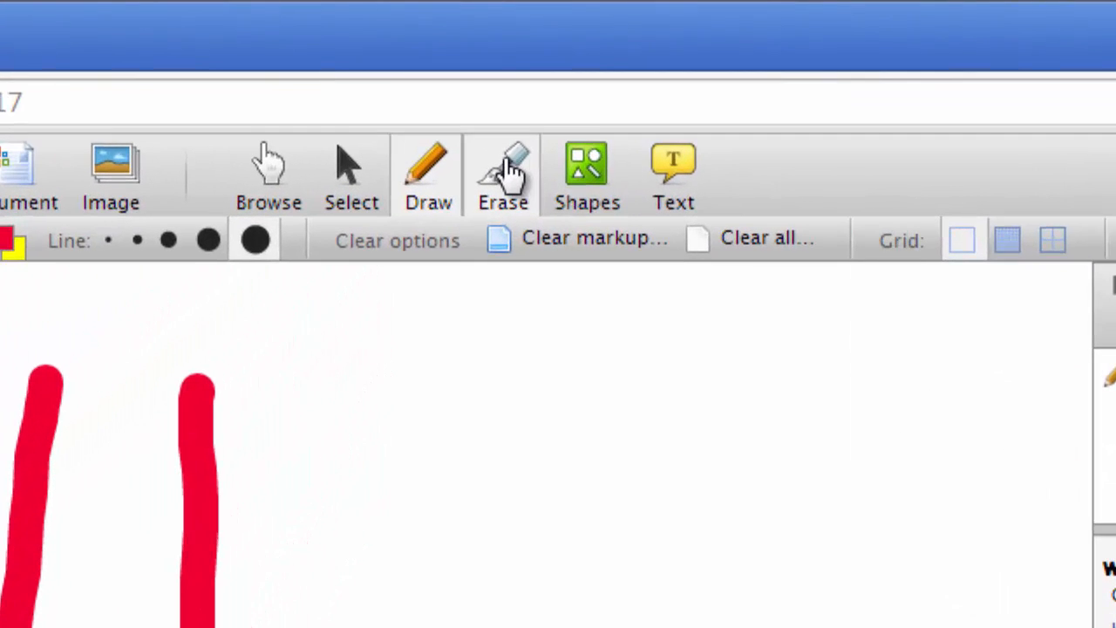
Erase a horizontal band across the upper part of the three red strokes
left_click(510, 171)
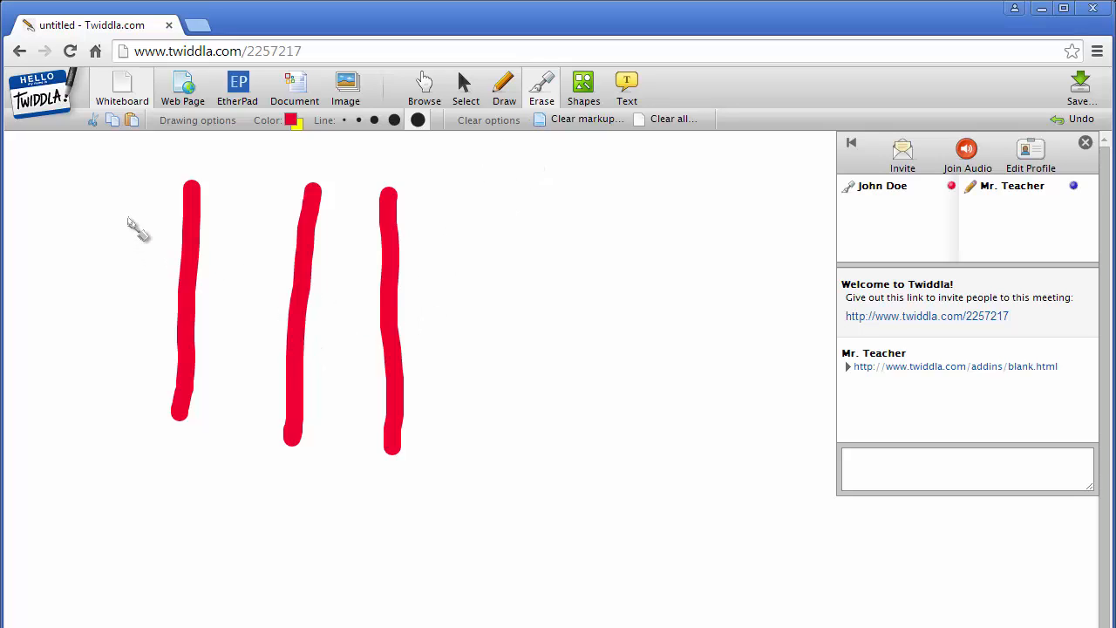
left_click_drag(159, 232, 454, 267)
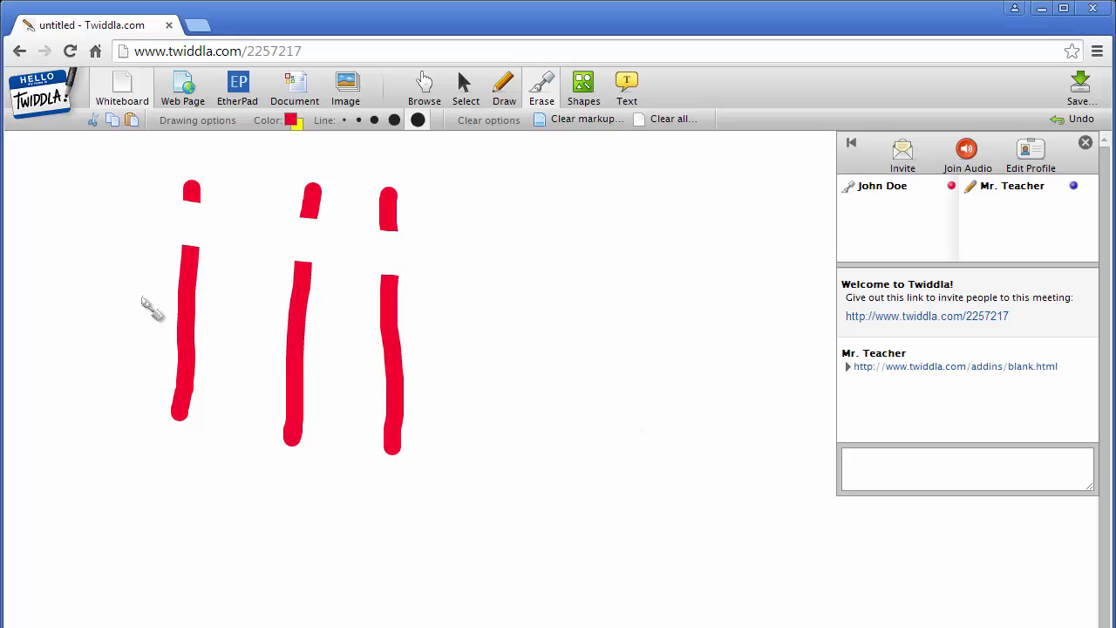
mouse_move(145, 304)
left_mouse_down()
mouse_move(324, 321)
mouse_move(531, 361)
left_mouse_up()
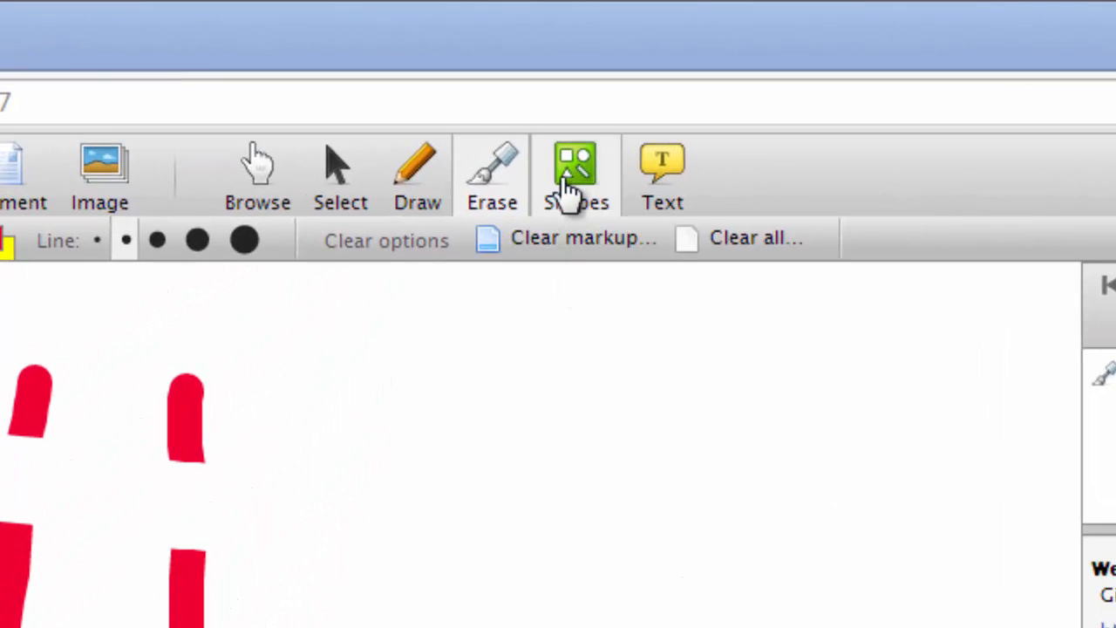
Draw a straight red line beside the strokes, plus two overlapping rectangles, one nearly square and one wide
left_click(575, 177)
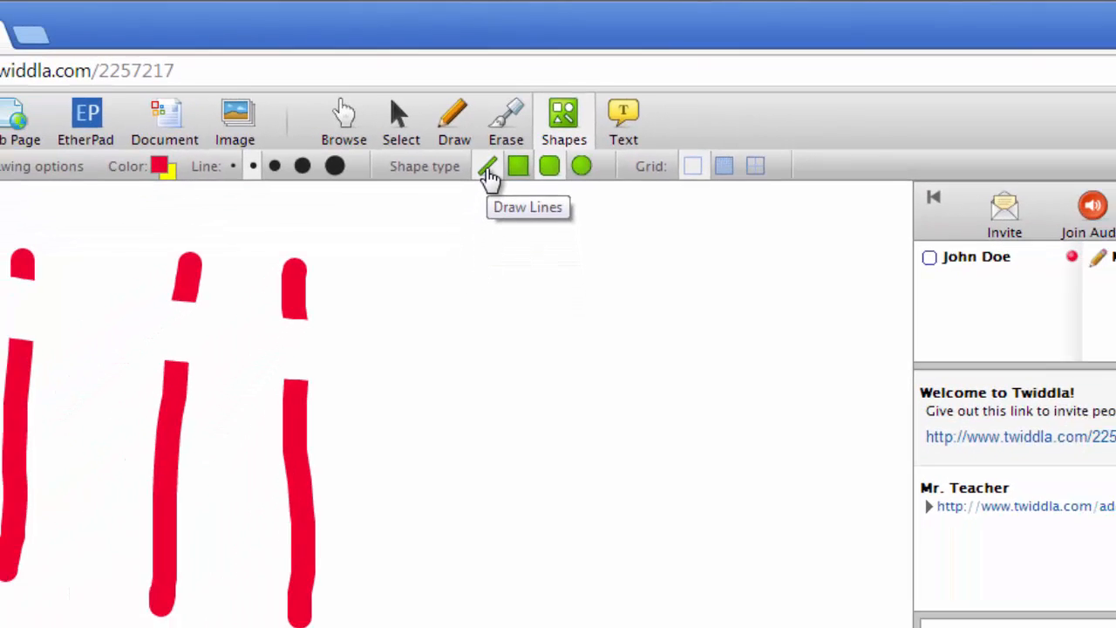
left_click(487, 169)
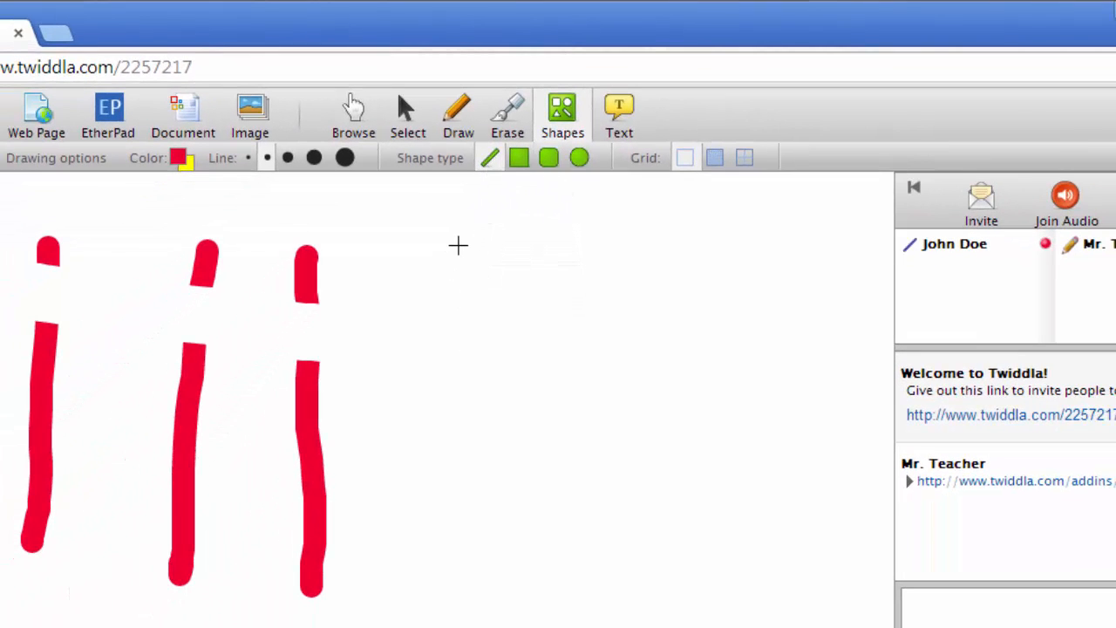
left_click_drag(457, 245, 438, 568)
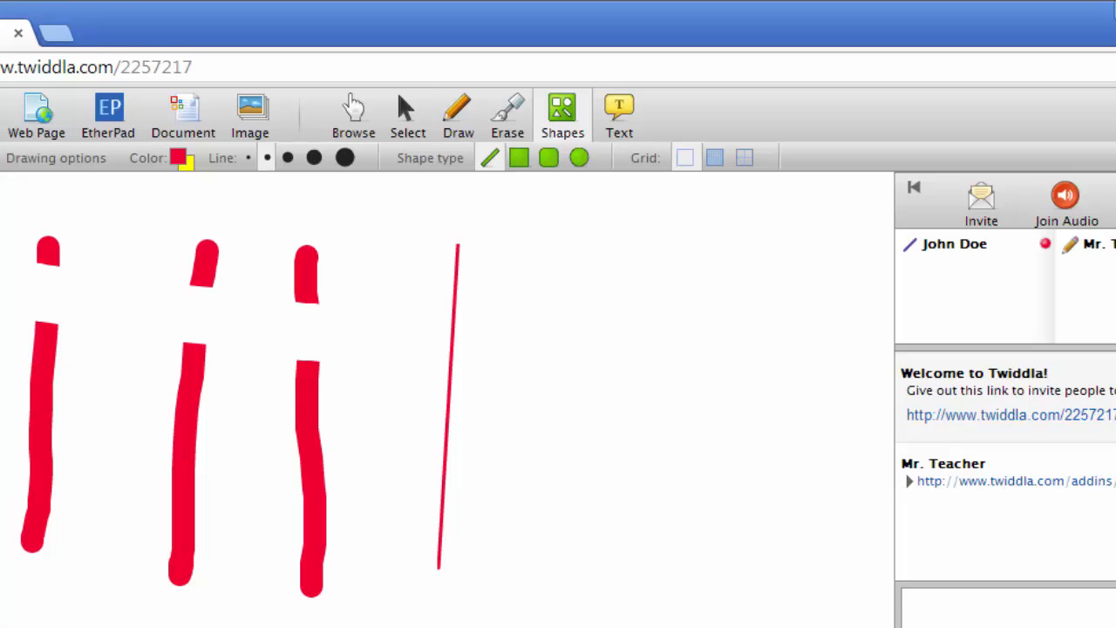
left_click(520, 160)
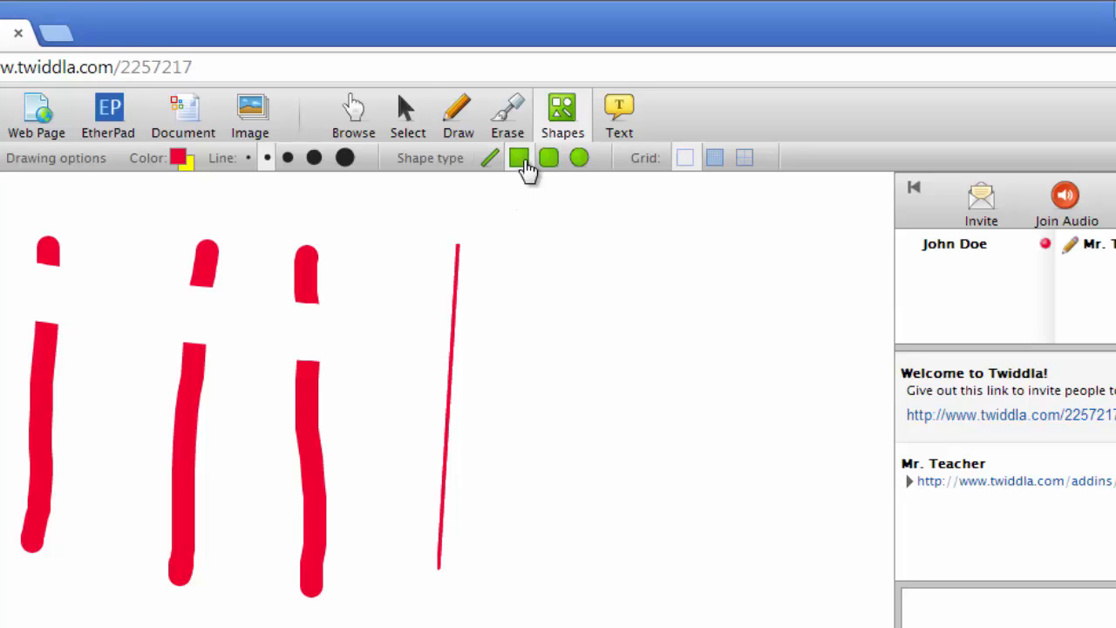
mouse_move(494, 264)
left_mouse_down()
mouse_move(544, 352)
mouse_move(697, 483)
left_mouse_up()
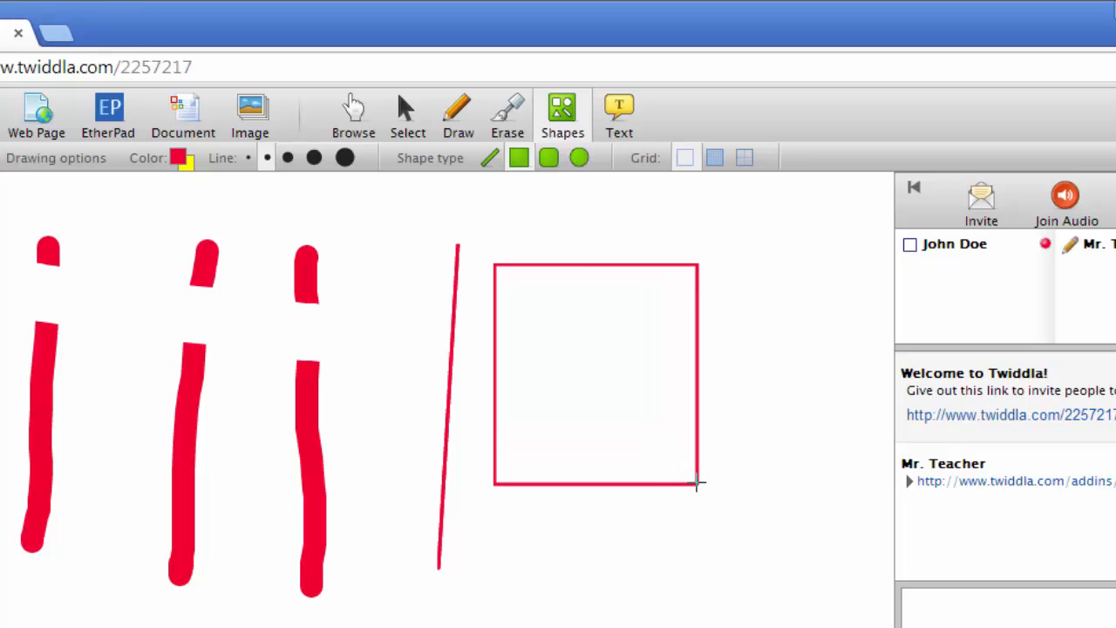
mouse_move(518, 307)
left_mouse_down()
mouse_move(598, 365)
mouse_move(779, 389)
left_mouse_up()
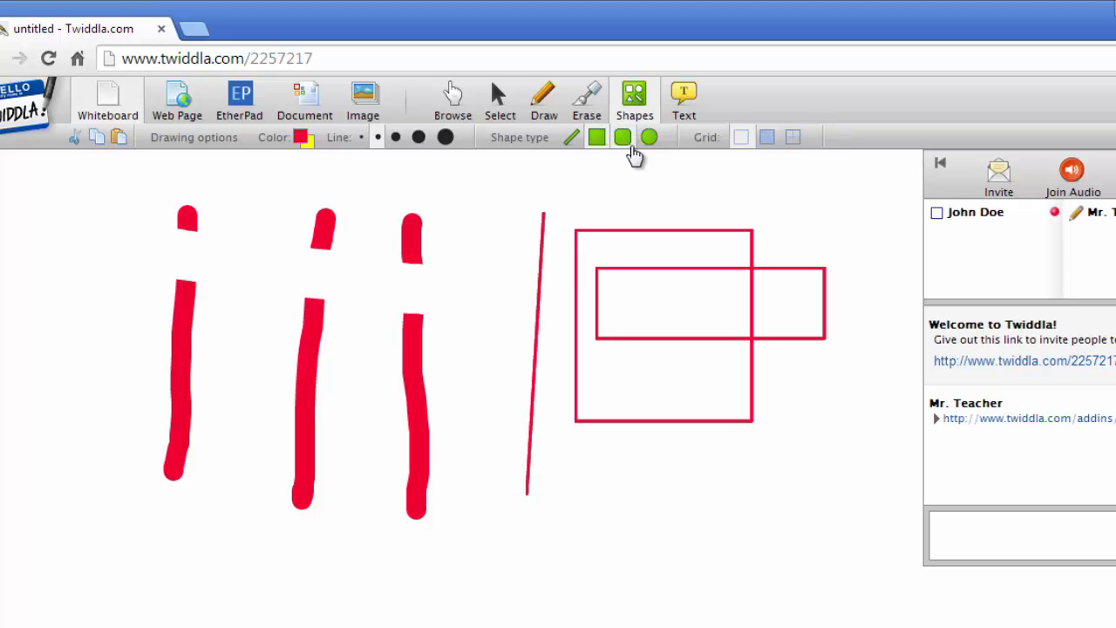
Draw two overlapping rounded rectangles around the first red stroke
left_click(624, 142)
left_click_drag(20, 238, 157, 428)
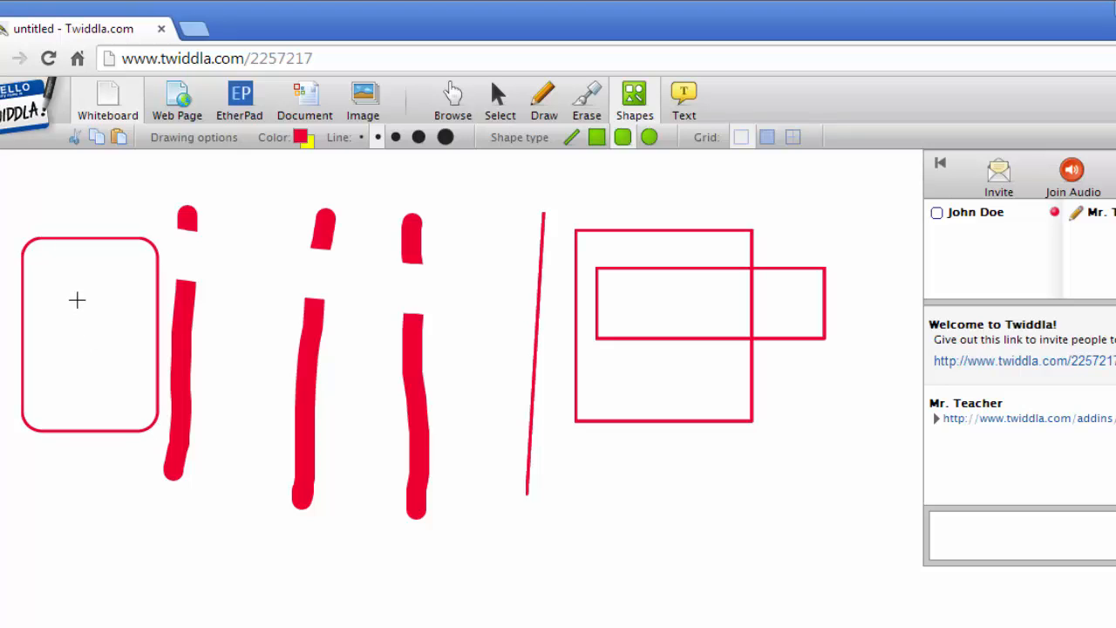
left_click_drag(76, 299, 237, 491)
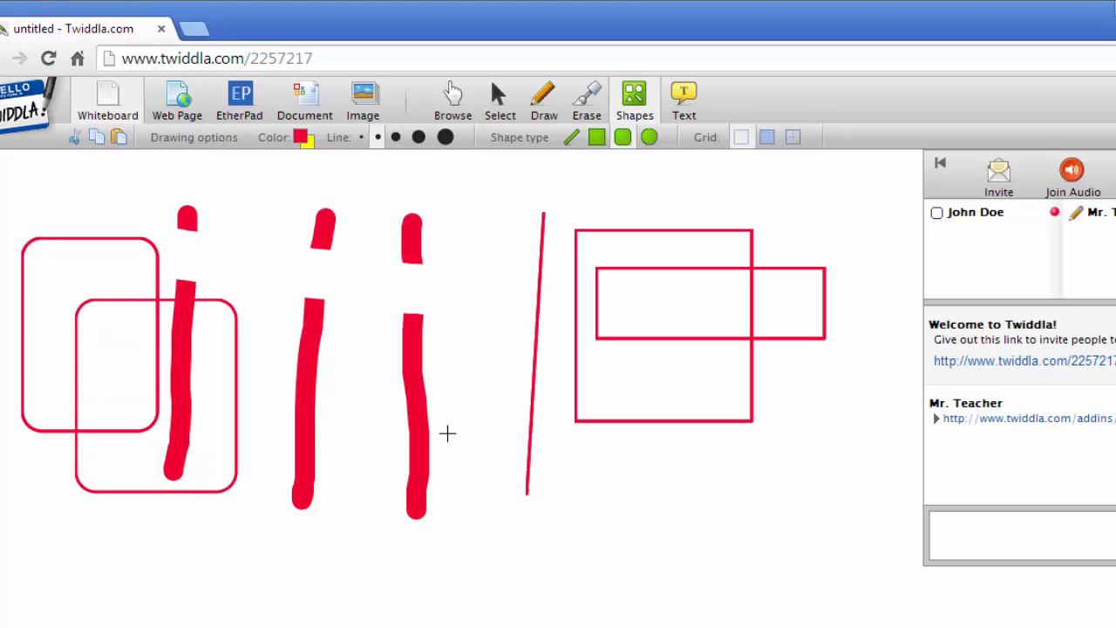
Draw a tall rounded rectangle around the straight line, a circle over its upper part, and an oval below the rectangles
left_click(650, 140)
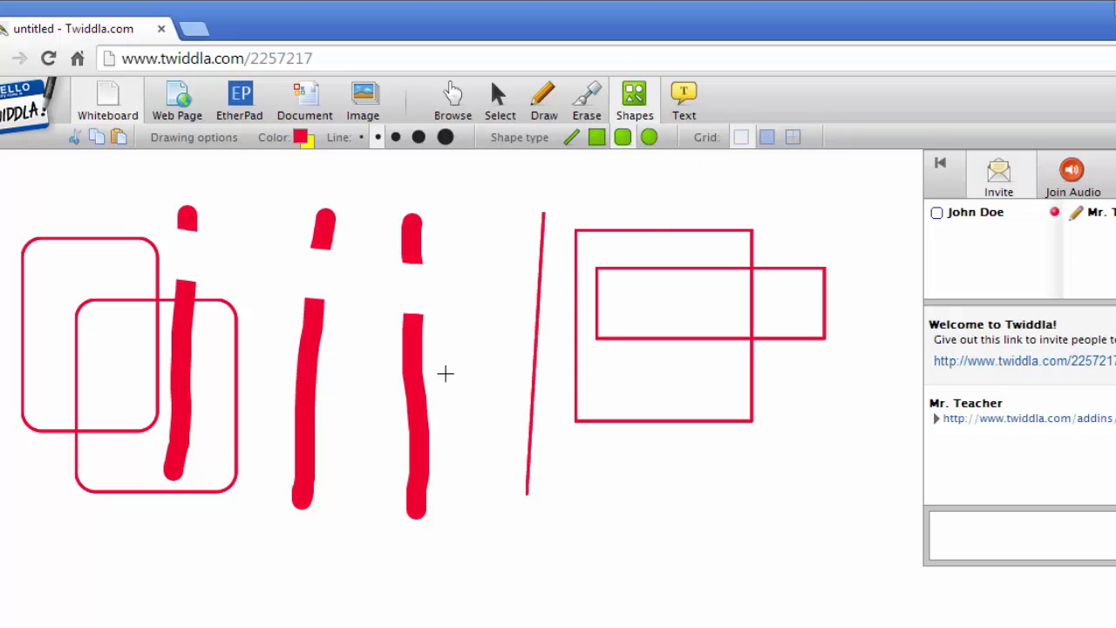
left_click_drag(493, 228, 646, 514)
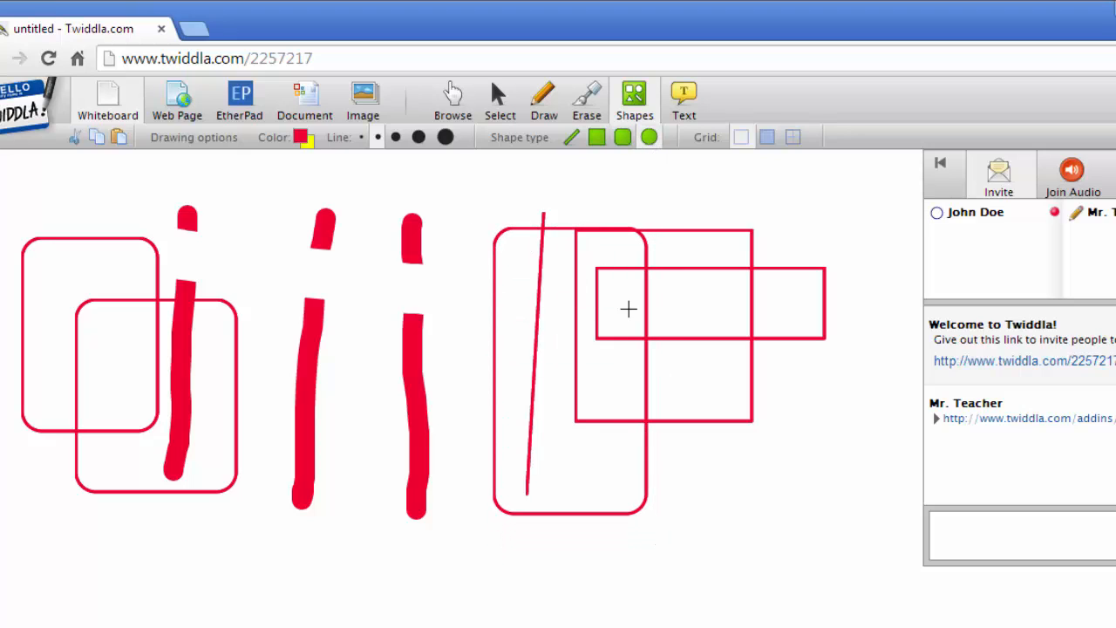
left_click_drag(462, 196, 652, 392)
left_click_drag(676, 436, 859, 569)
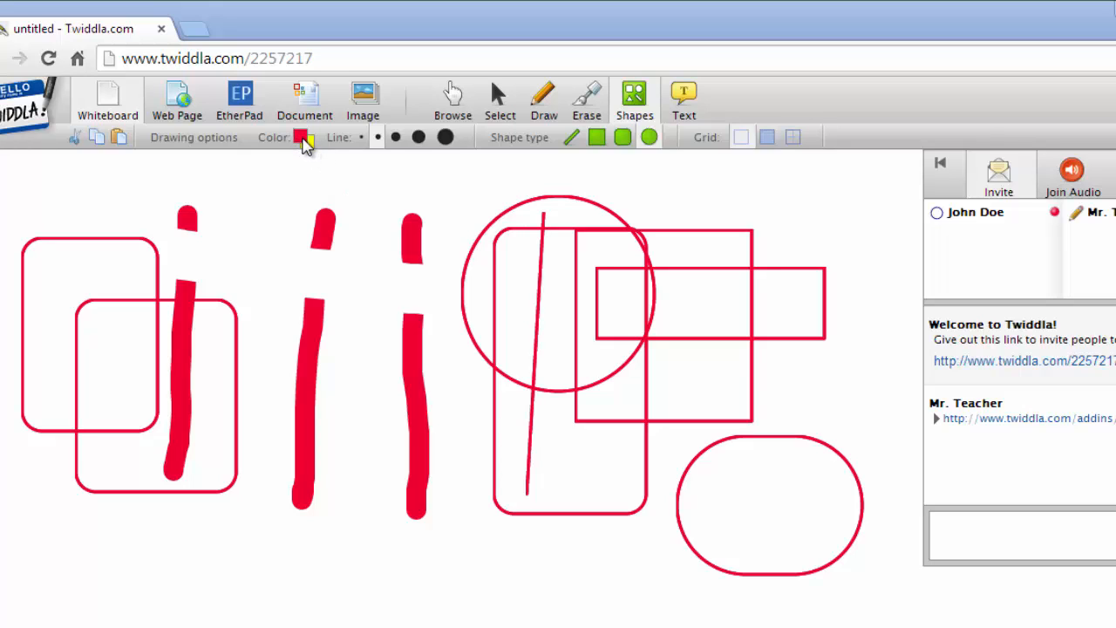
Change the colour to blue and draw a thin circle over two red strokes and another with the thickest line
left_click(302, 139)
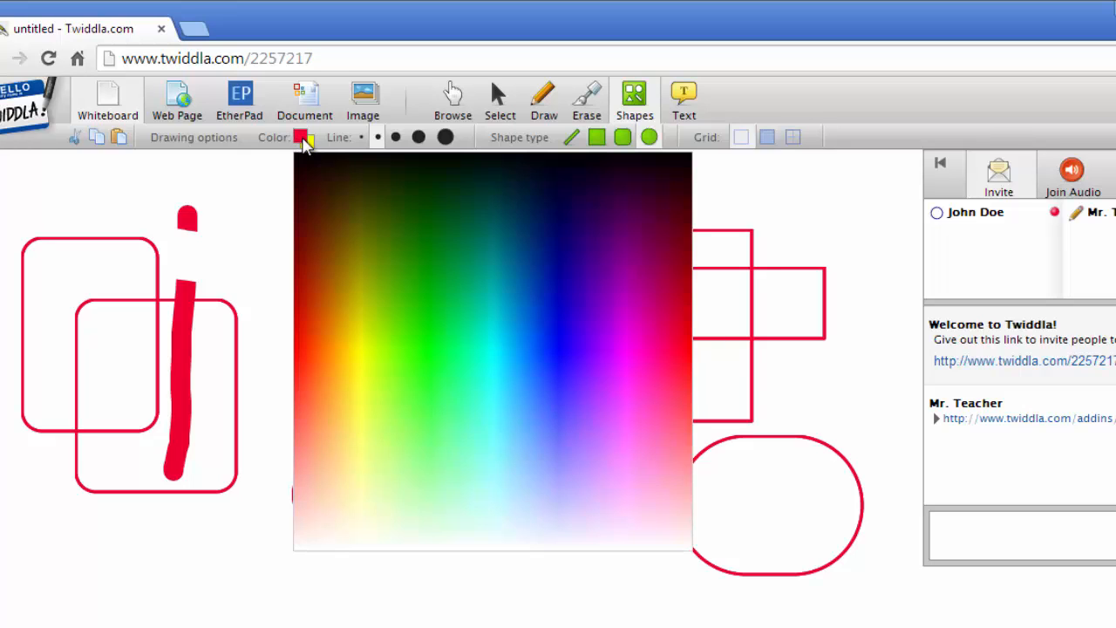
left_click(559, 299)
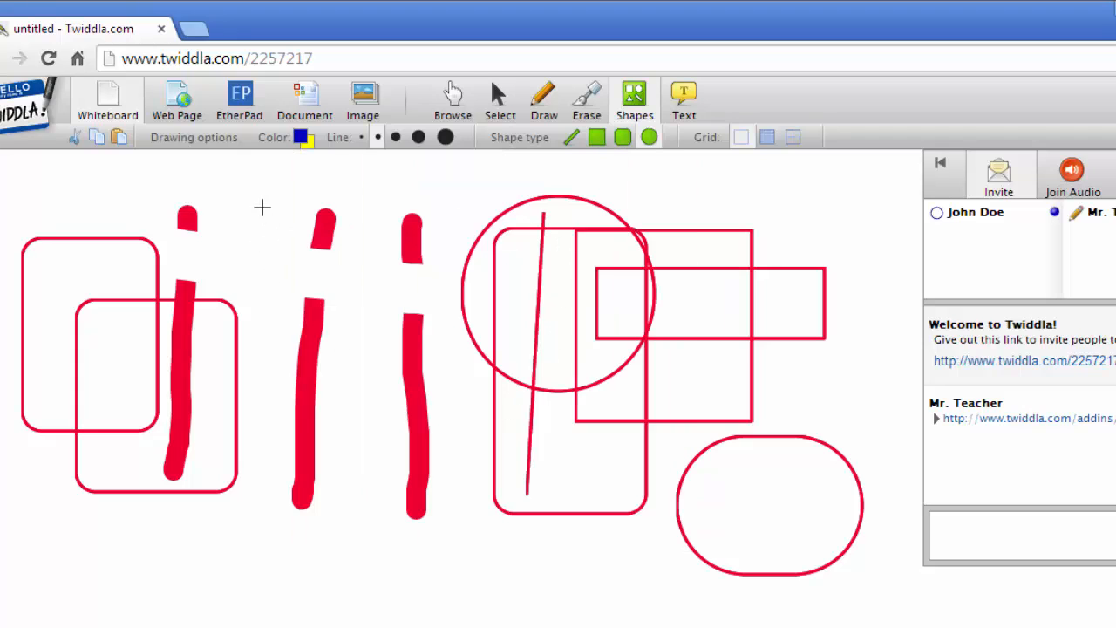
left_click_drag(261, 207, 465, 416)
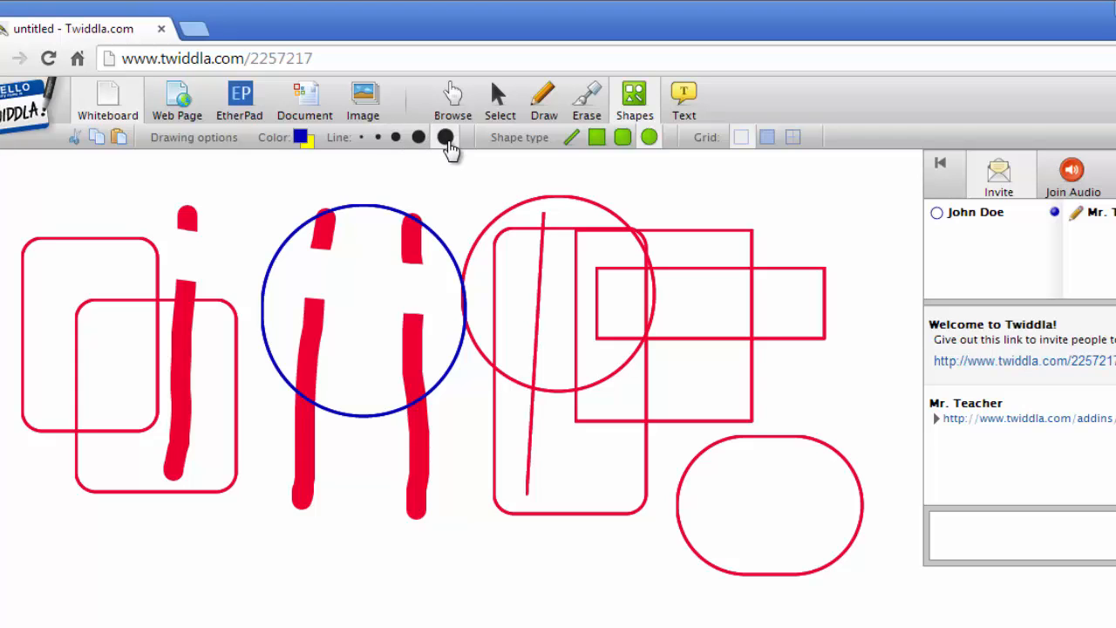
left_click_drag(416, 328, 706, 614)
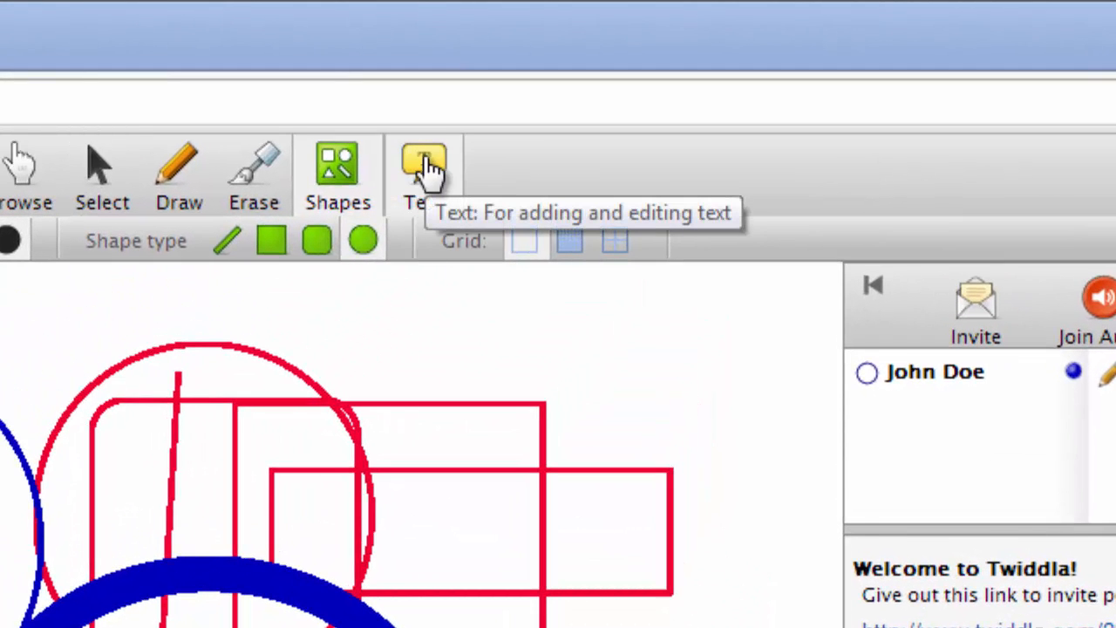
Add plain 18 px Arial text reading "test" in the empty area below the overlapping rounded rectangles
left_click(428, 170)
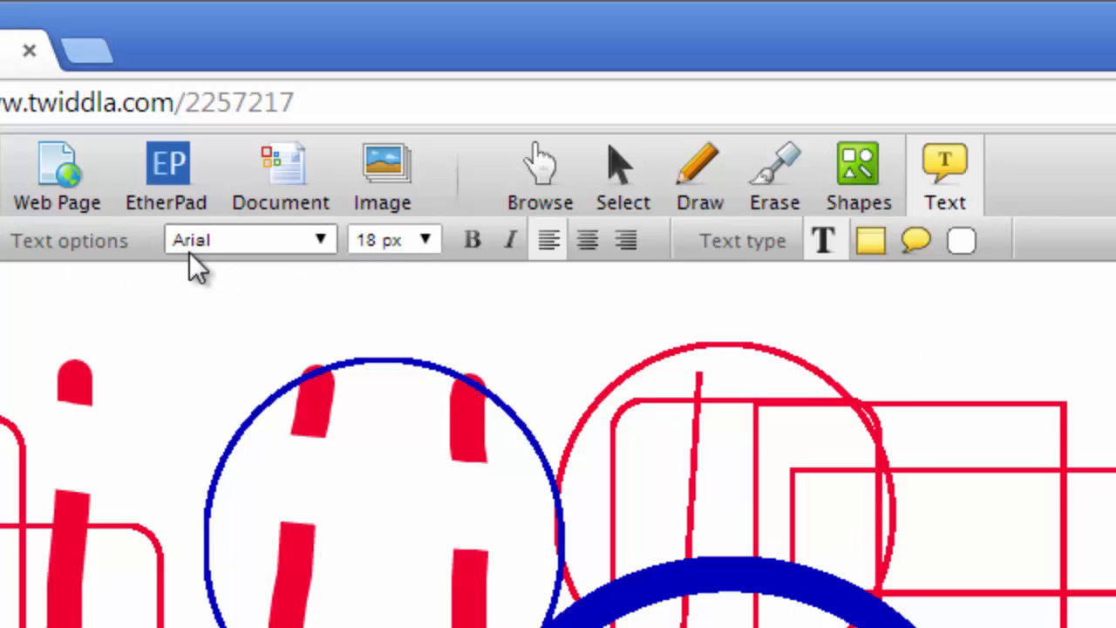
left_click(325, 239)
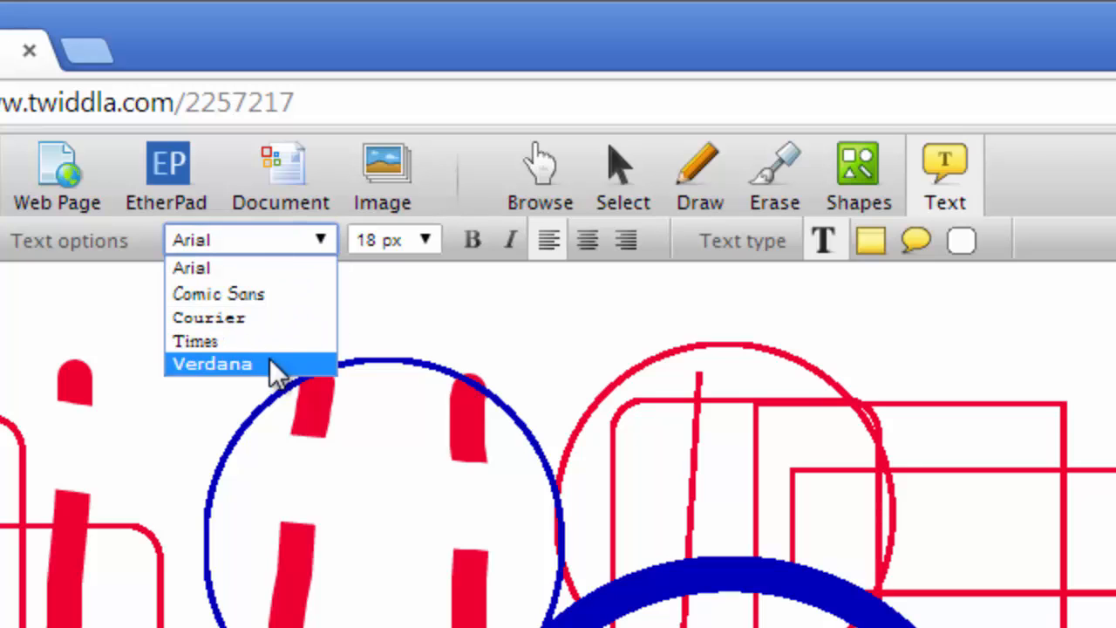
left_click(433, 240)
left_click(439, 248)
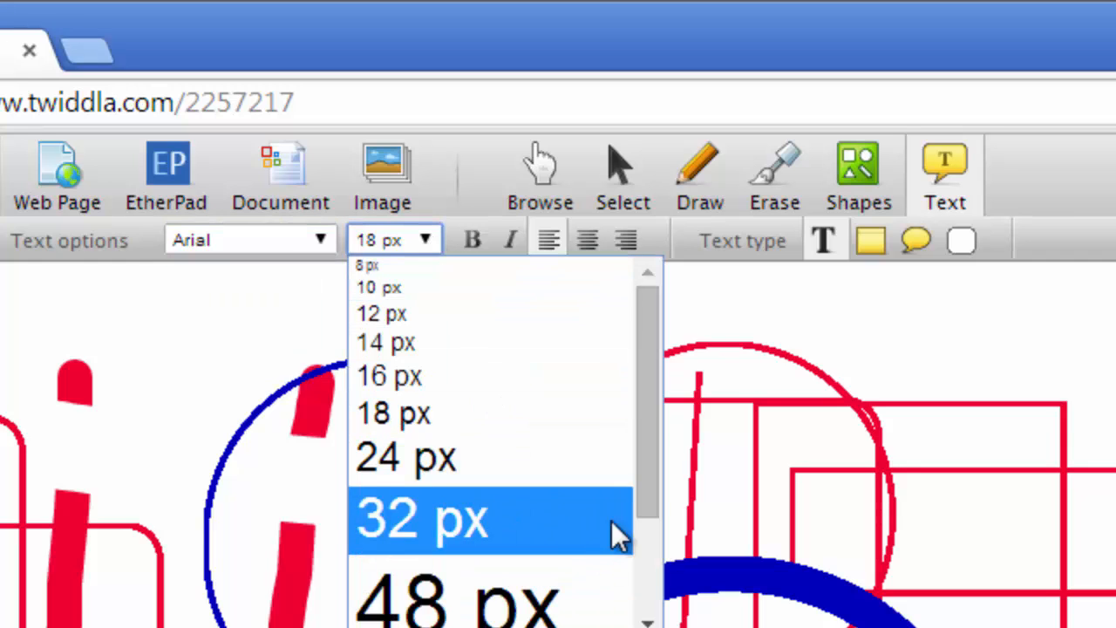
left_click_drag(655, 445, 647, 386)
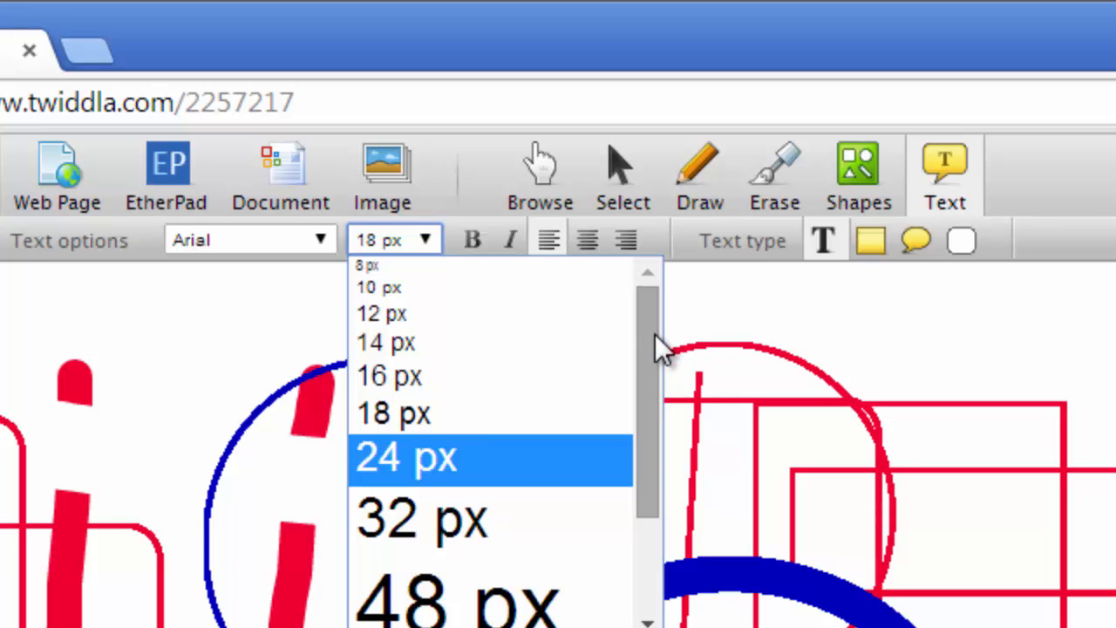
left_click(428, 240)
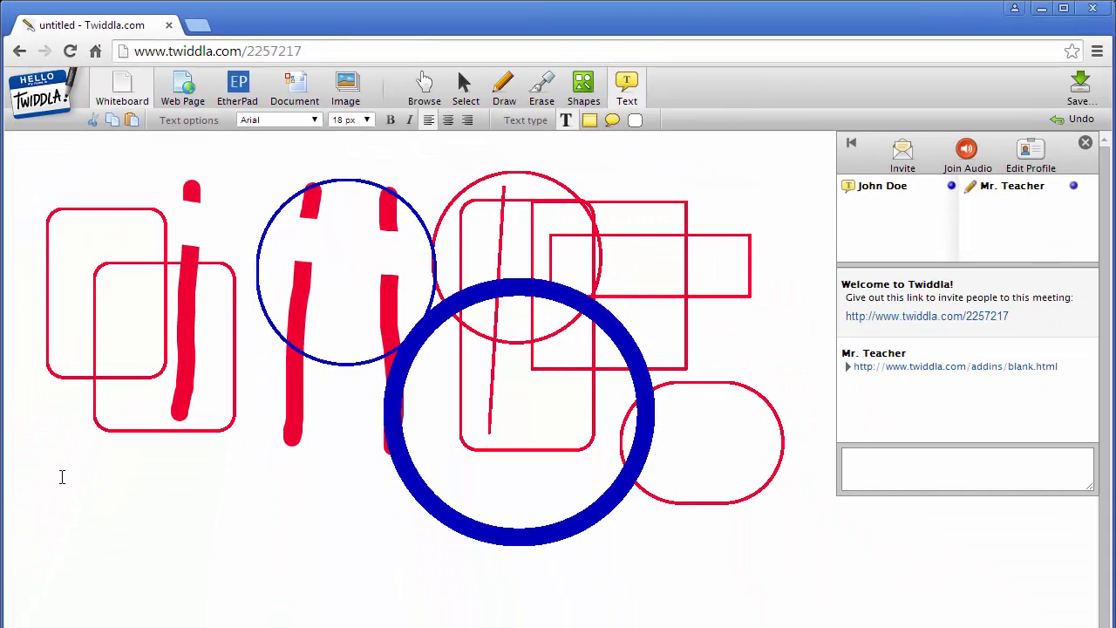
left_click(62, 476)
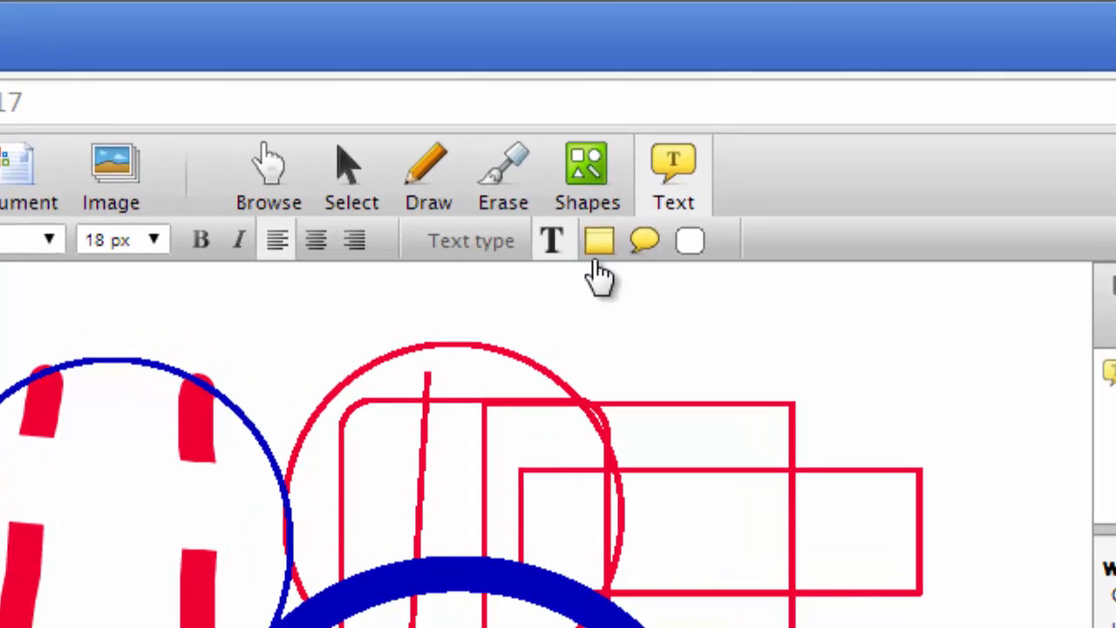
Place a sticky note reading "sticky note" over the upper part of the rounded rectangles and first red stroke
left_click(599, 244)
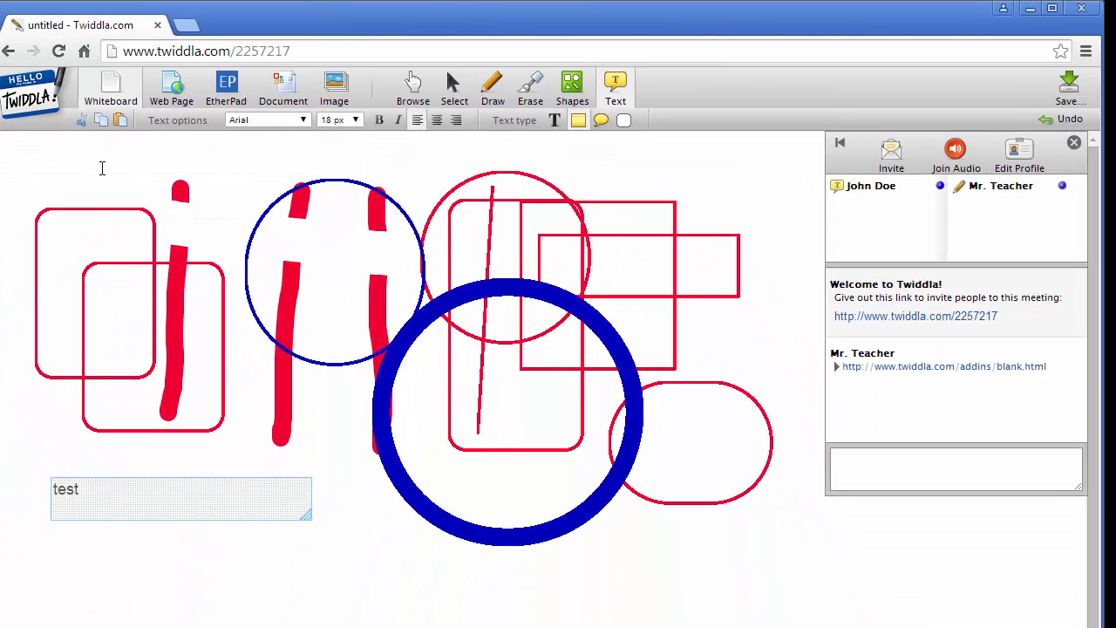
left_click(102, 169)
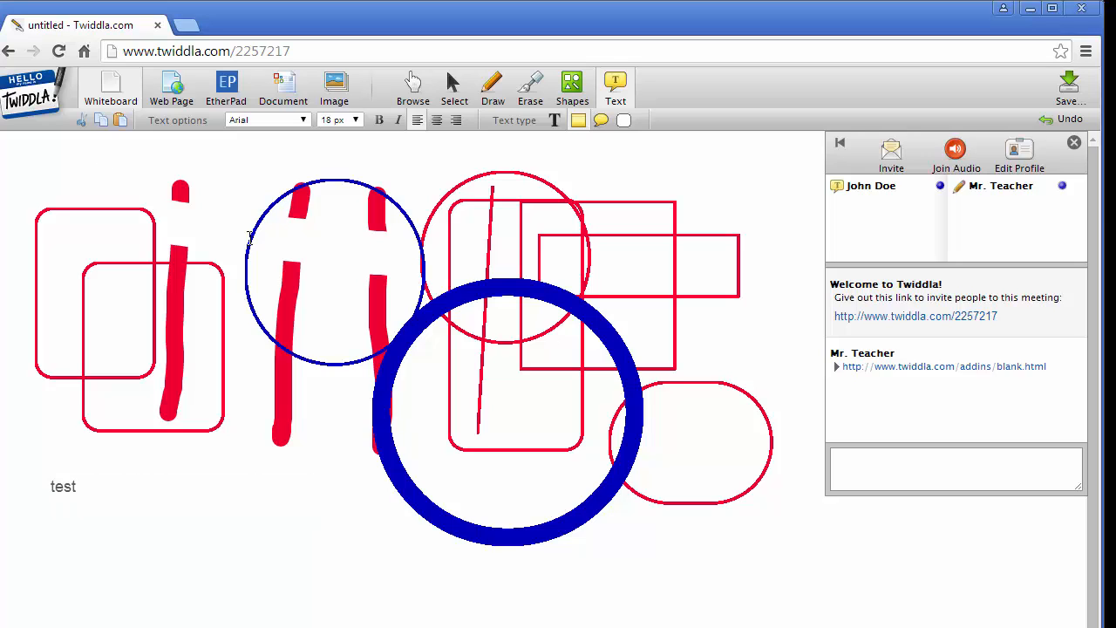
left_click(95, 165)
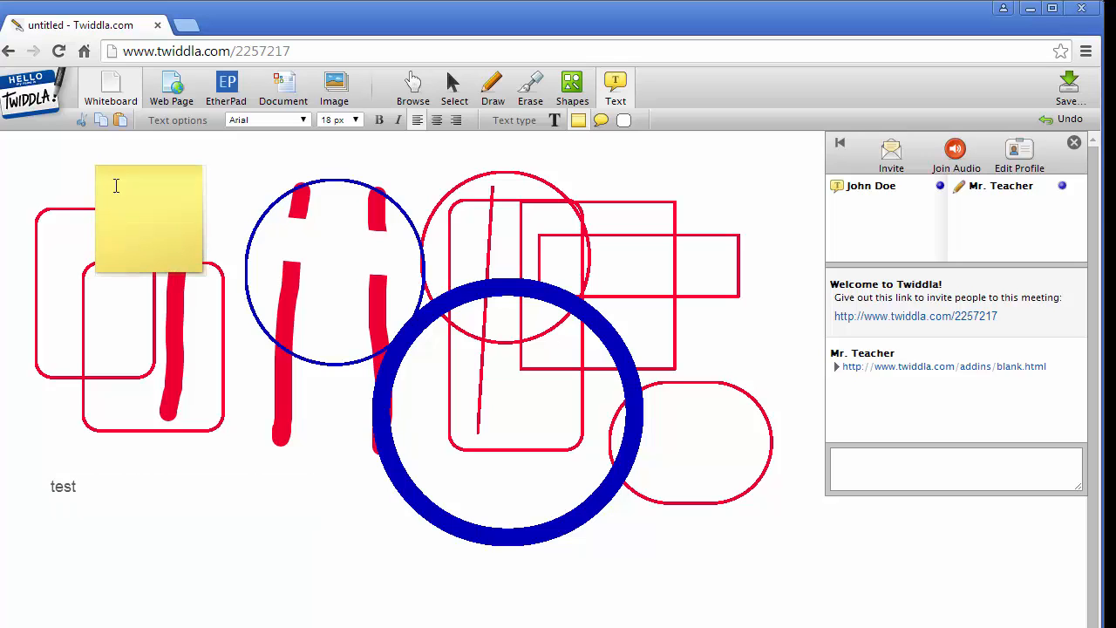
left_click(137, 203)
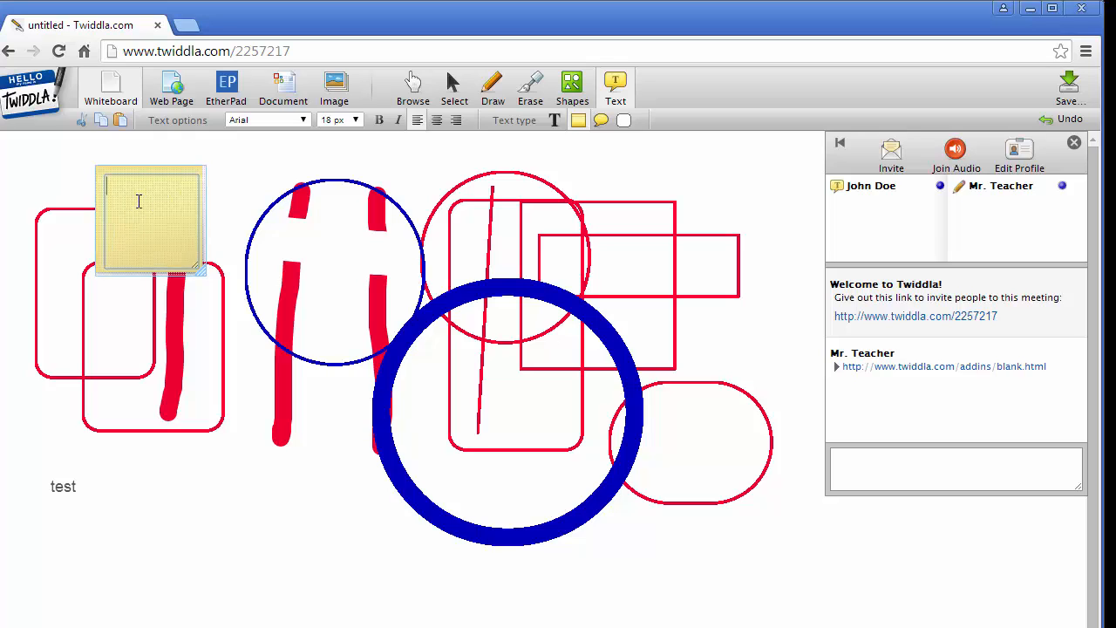
type("sticky not")
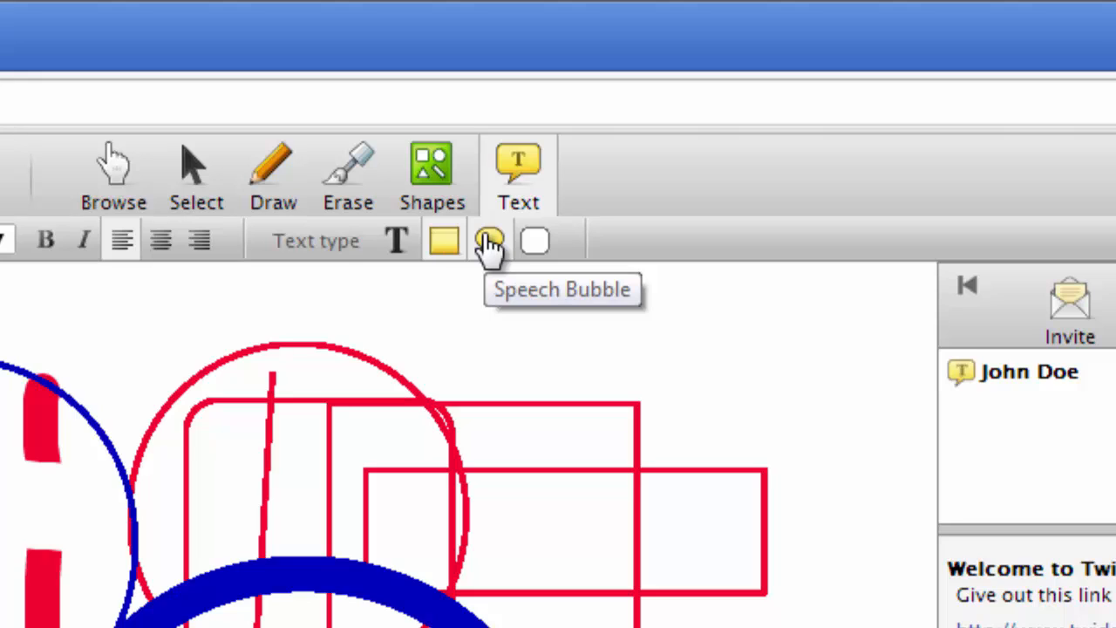
Add a speech bubble reading "bubble" over the thin blue circle and a rounded box reading "rounded box" over the red rectangles
left_click(486, 240)
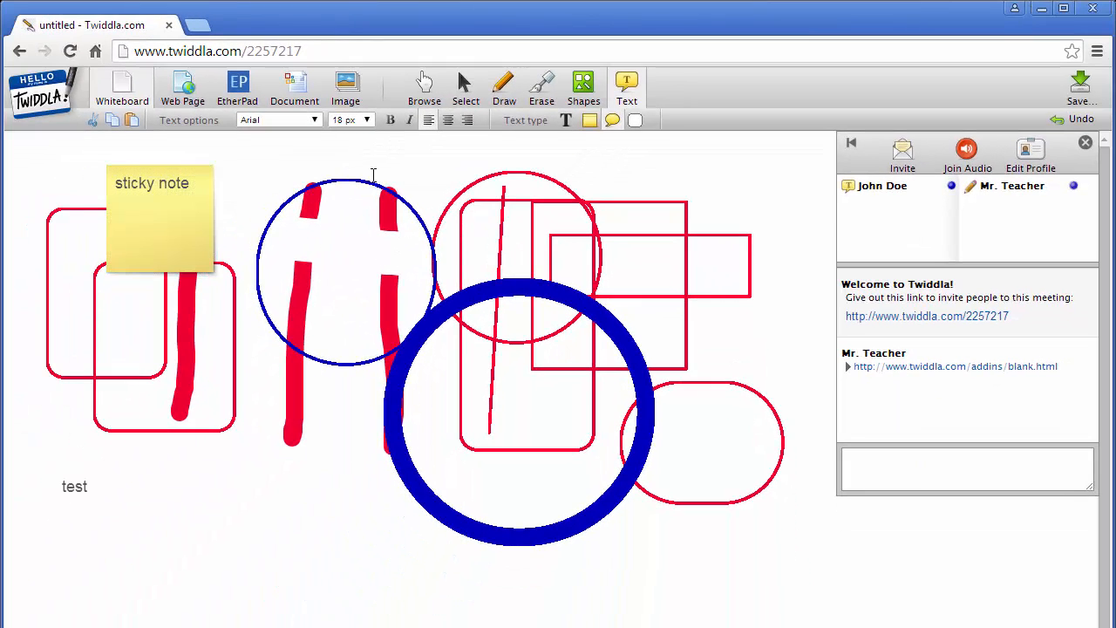
left_click(350, 177)
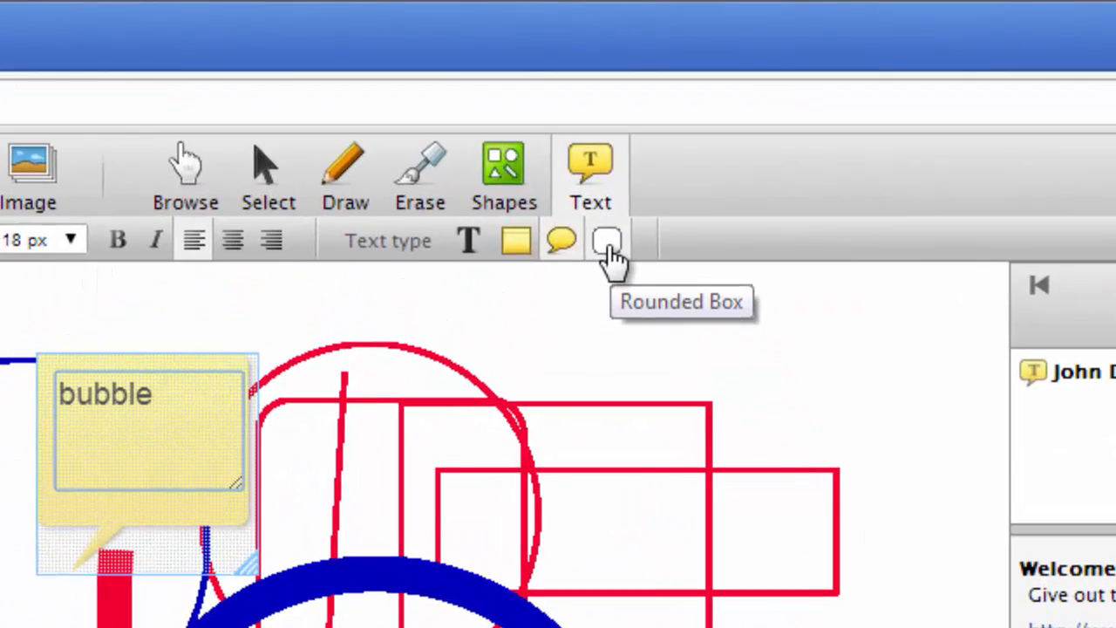
left_click(608, 244)
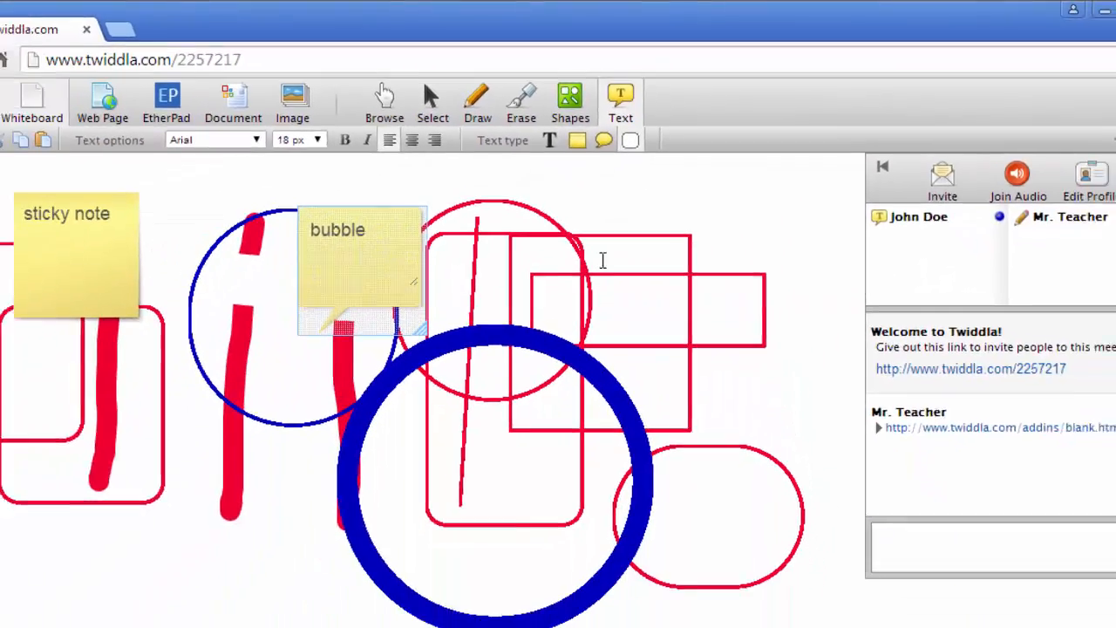
left_click(635, 207)
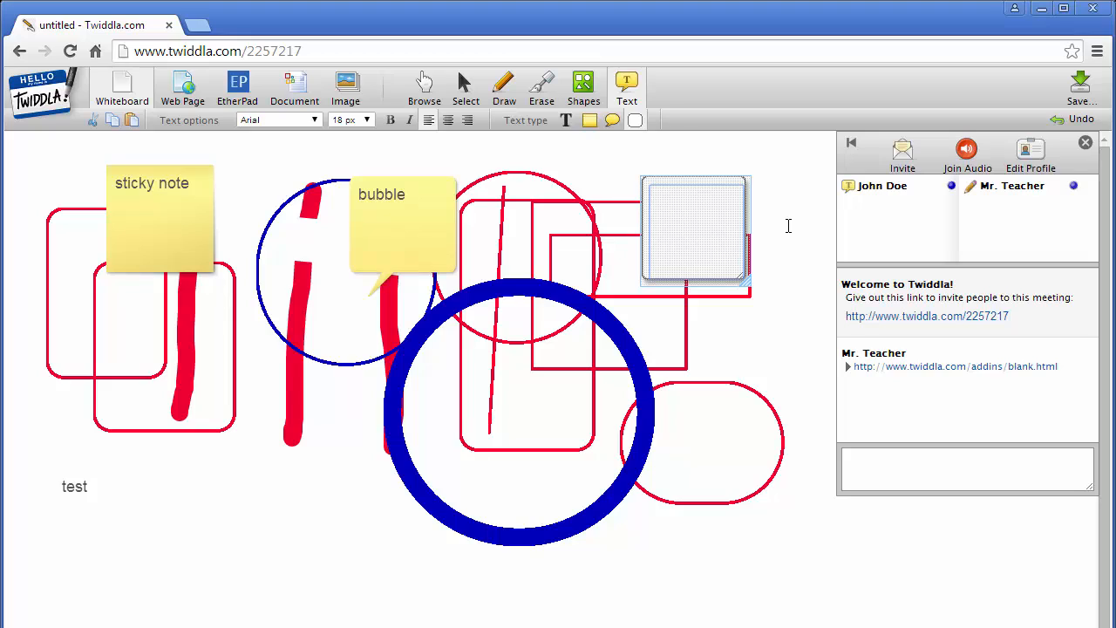
type("rounded box")
left_click(774, 214)
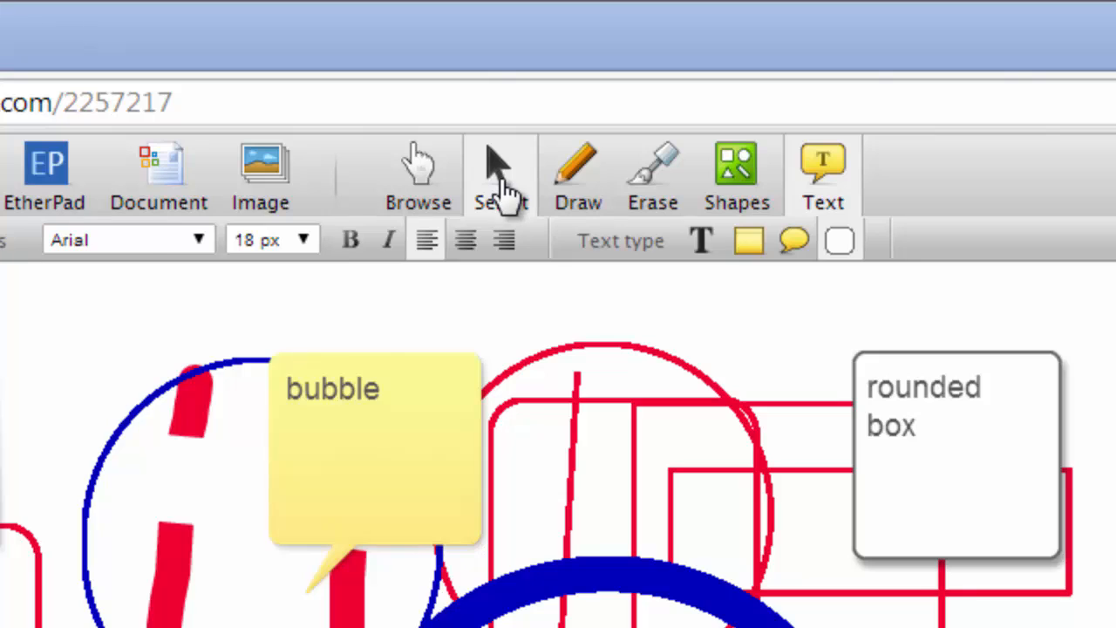
Move the thick blue circle over the rounded rectangles and the "test" text, and delete it
left_click(506, 190)
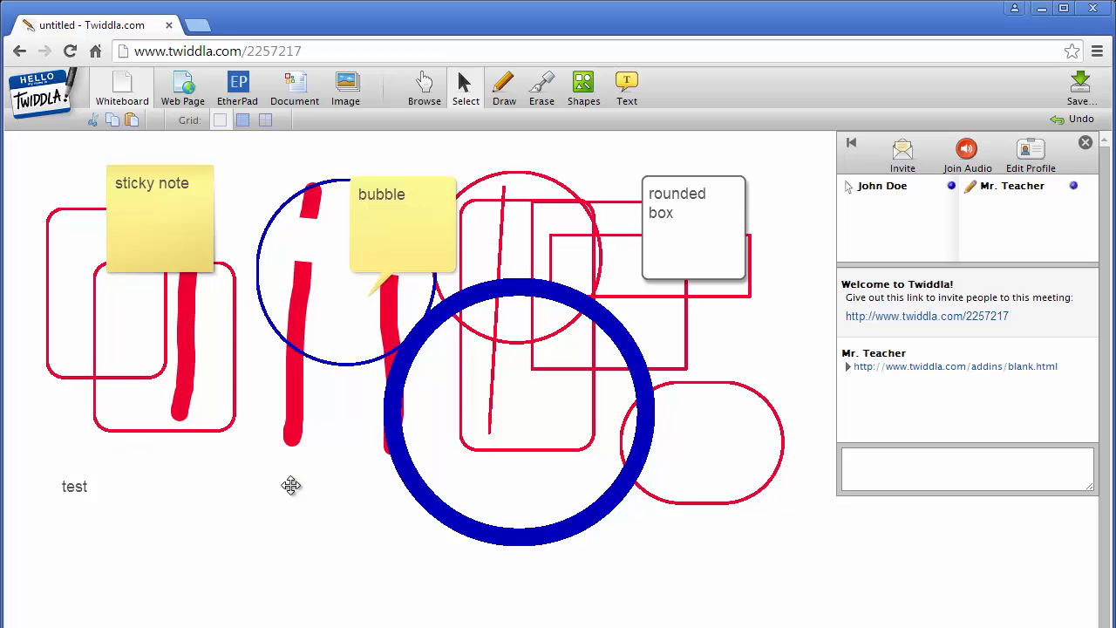
left_click(428, 508)
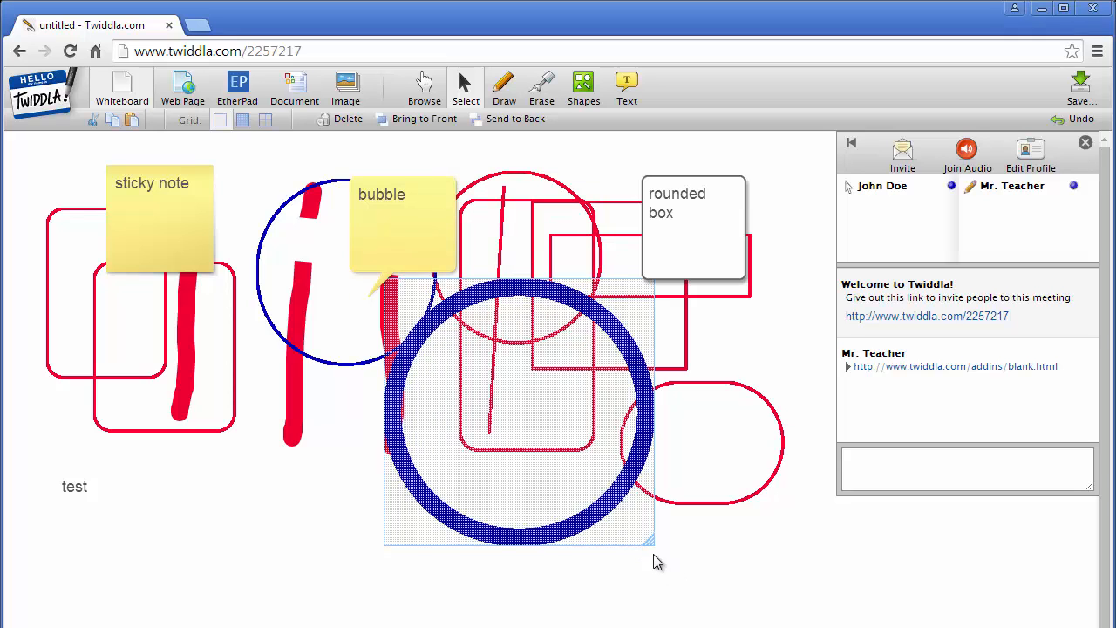
left_click_drag(646, 537, 325, 523)
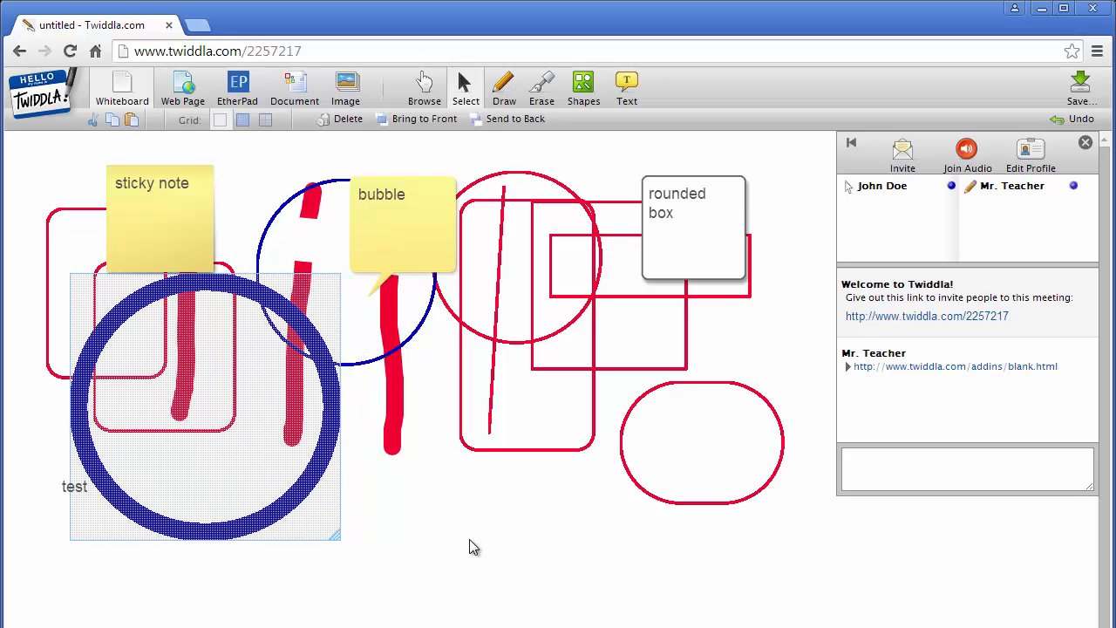
right_click(229, 441)
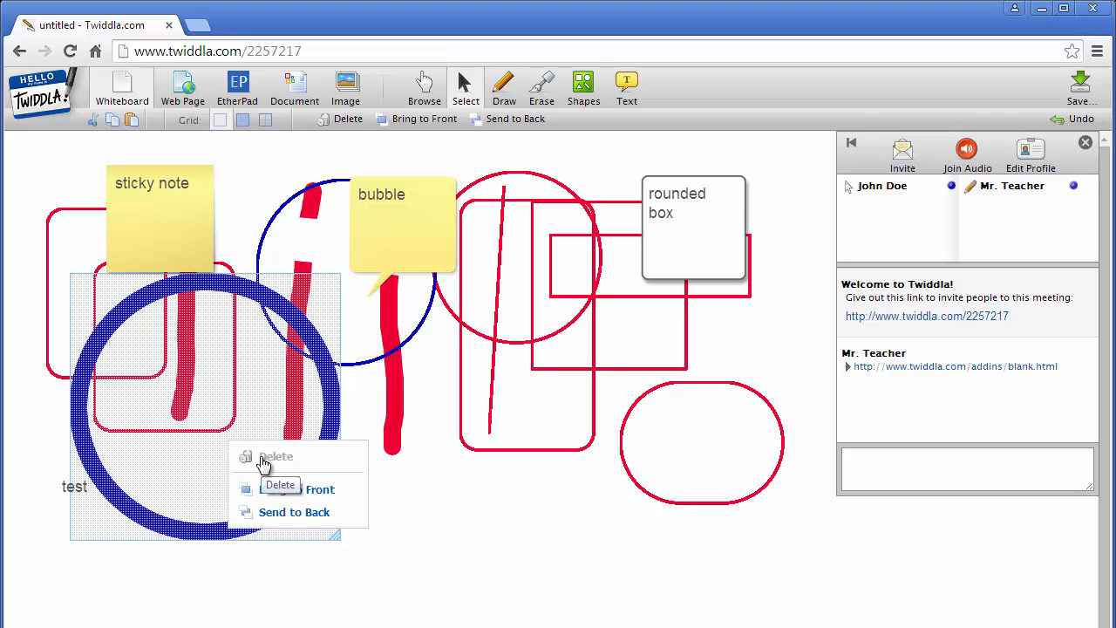
left_click(259, 458)
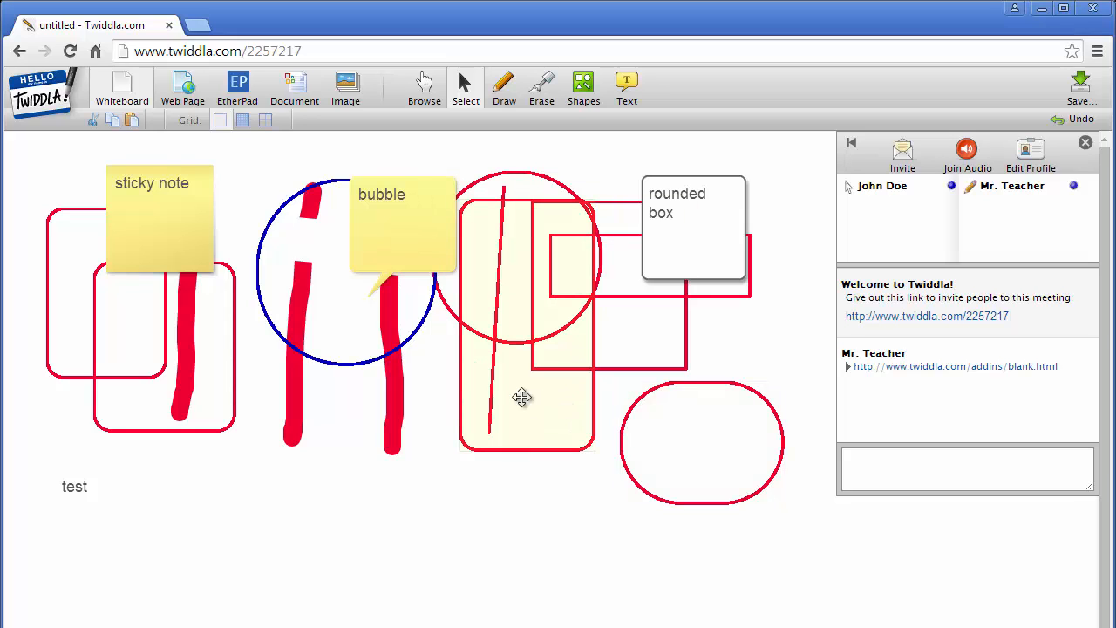
Send the thin blue circle behind the red strokes and delete it
left_click(351, 363)
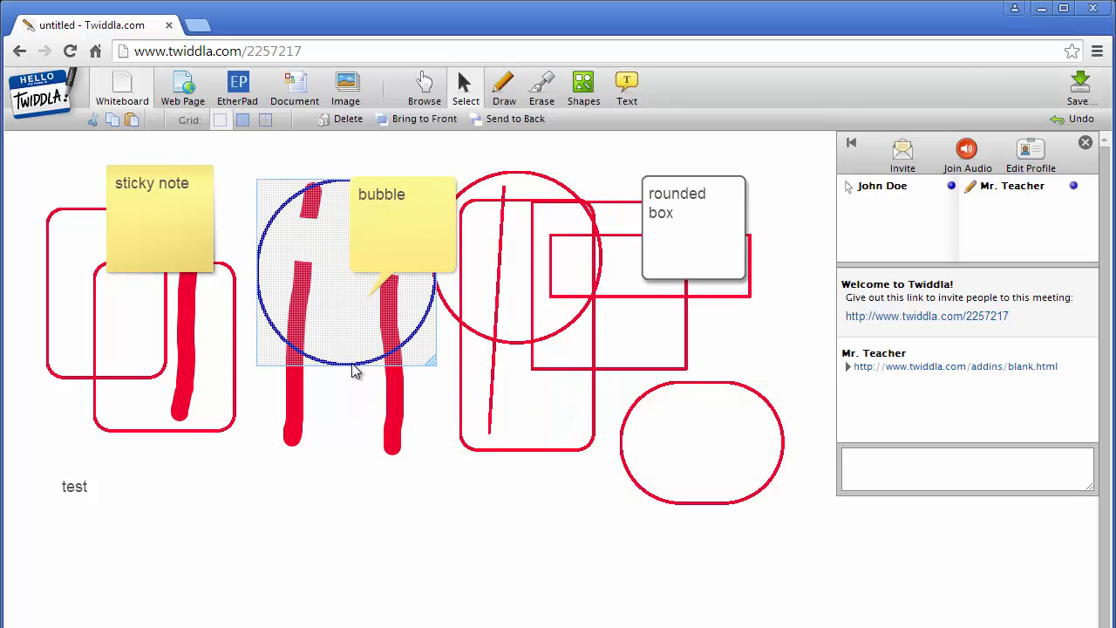
right_click(335, 316)
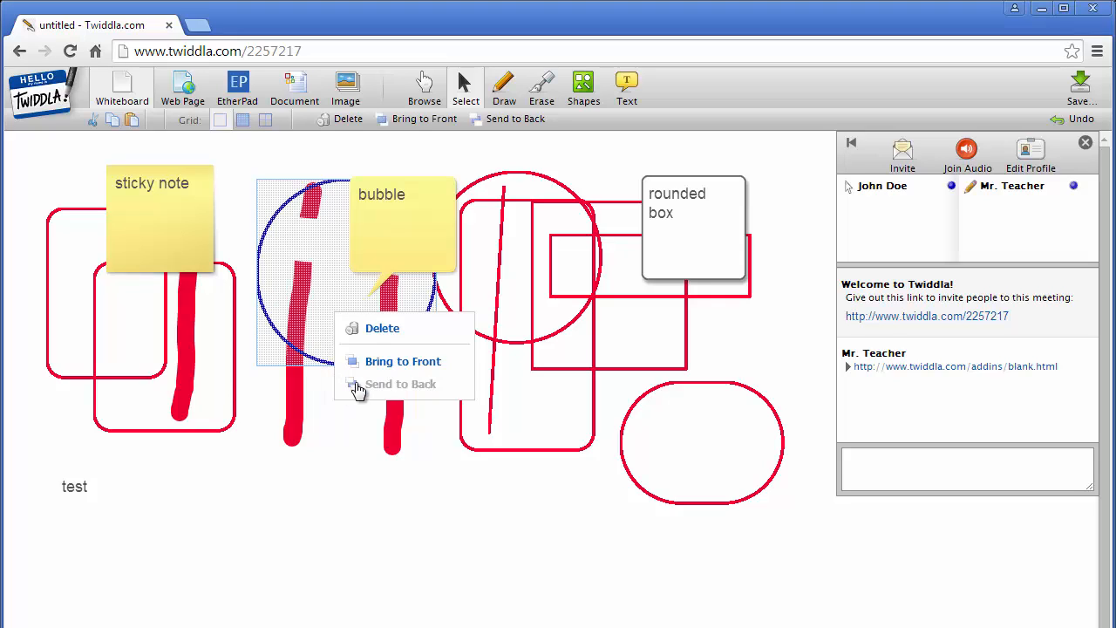
left_click(383, 394)
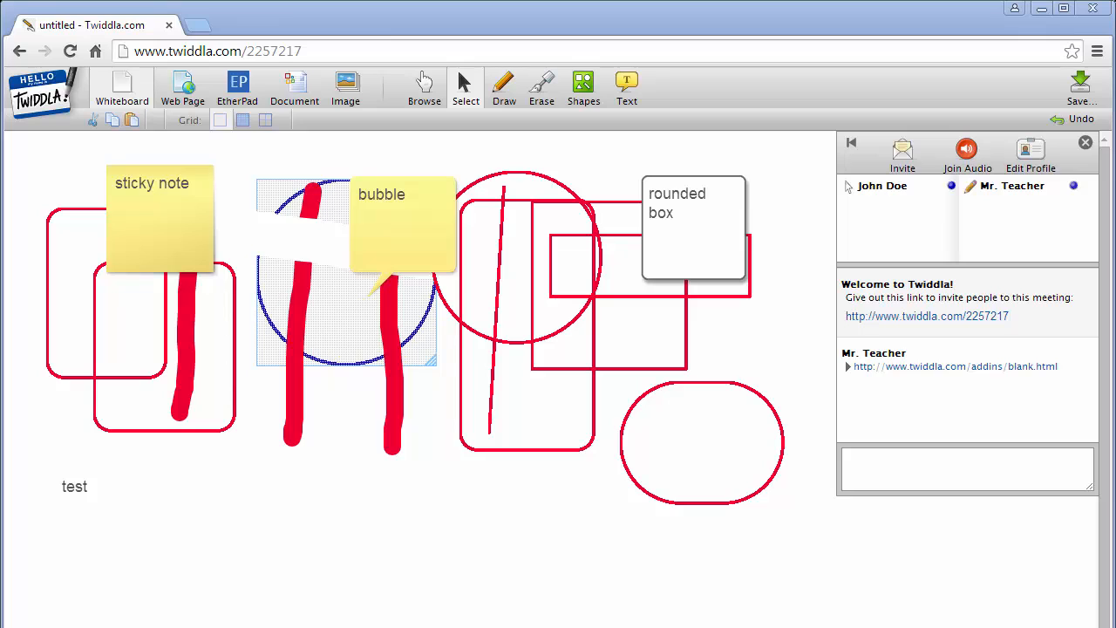
right_click(358, 326)
left_click(375, 337)
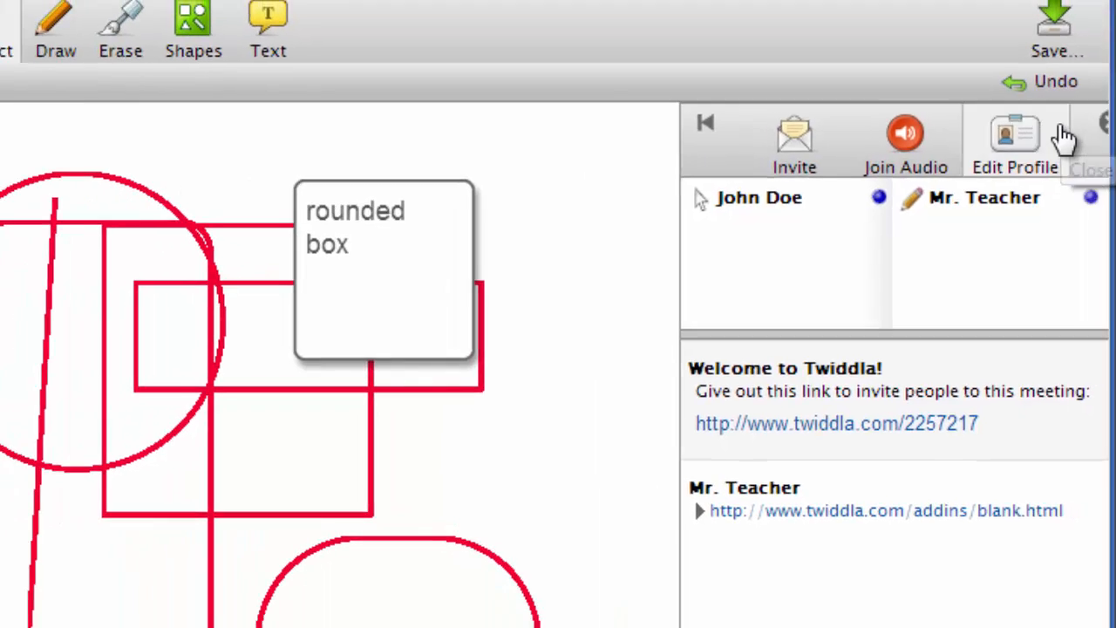
Hide the participant and chat panel and show it again, twice
left_click(1055, 117)
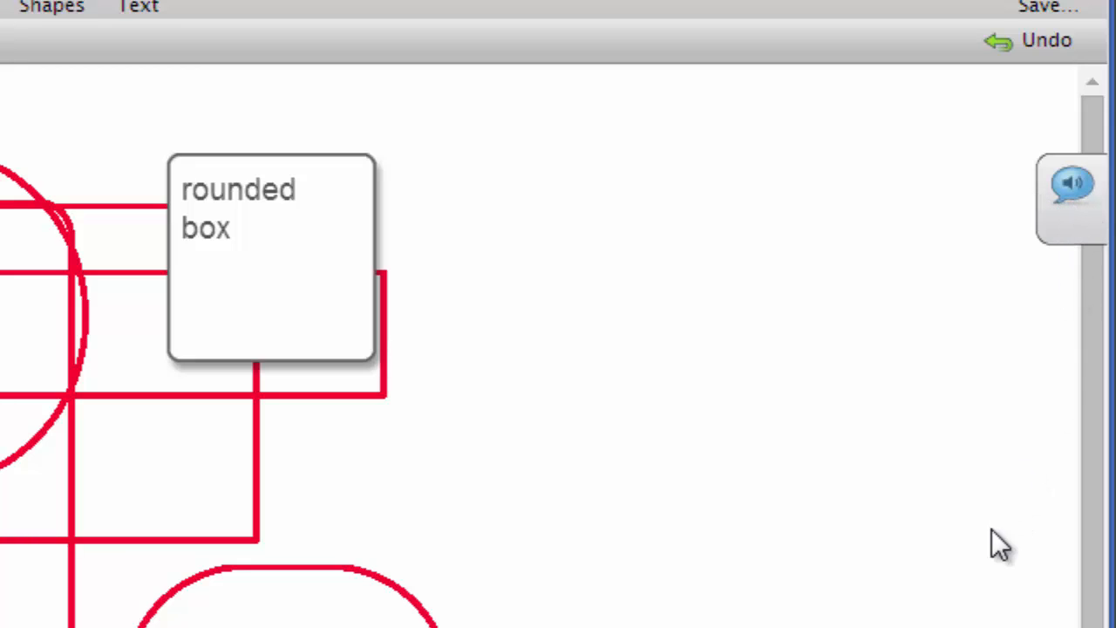
left_click(1074, 207)
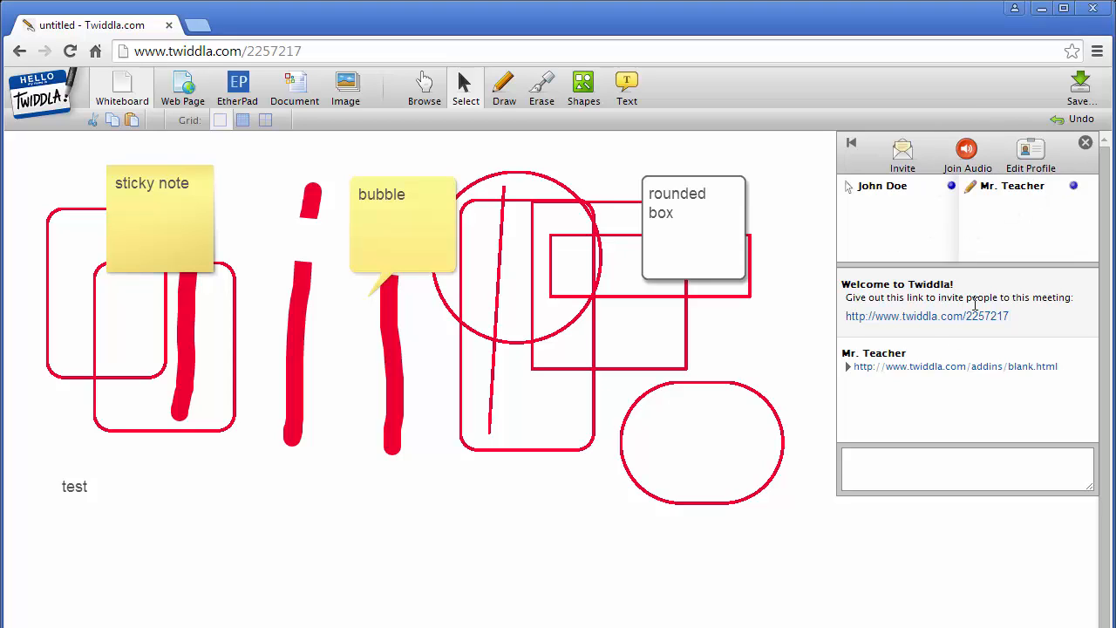
left_click(1084, 144)
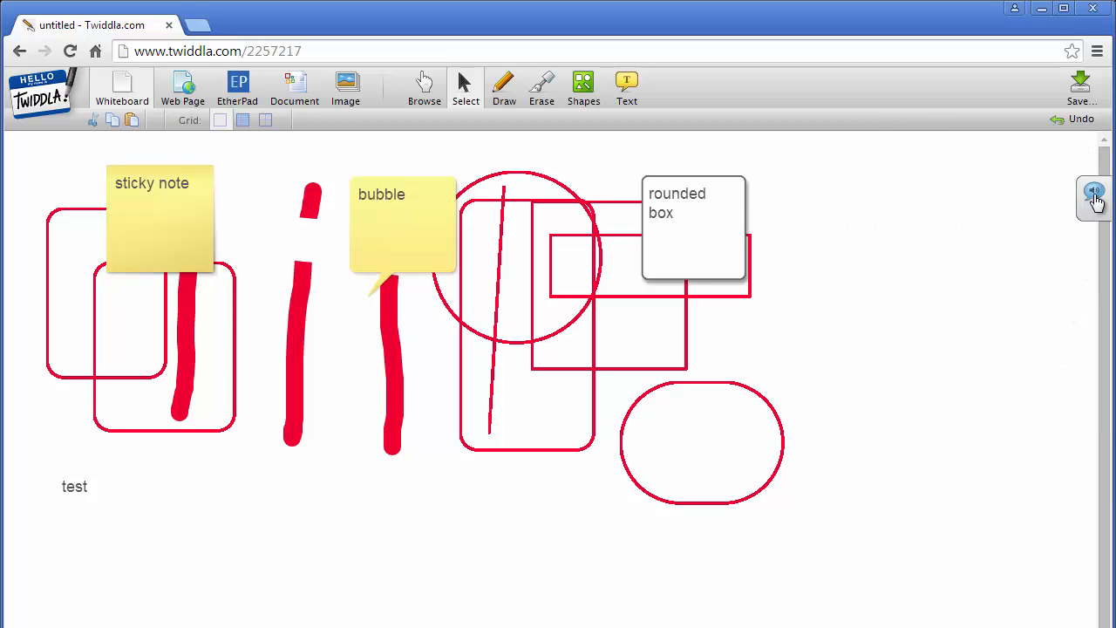
left_click(1095, 199)
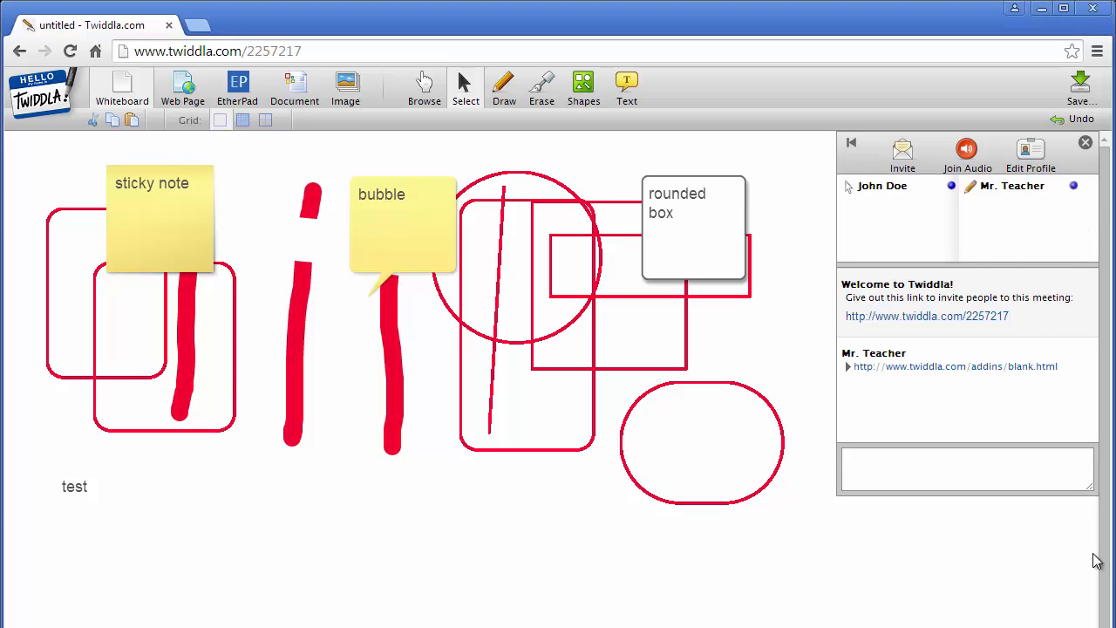